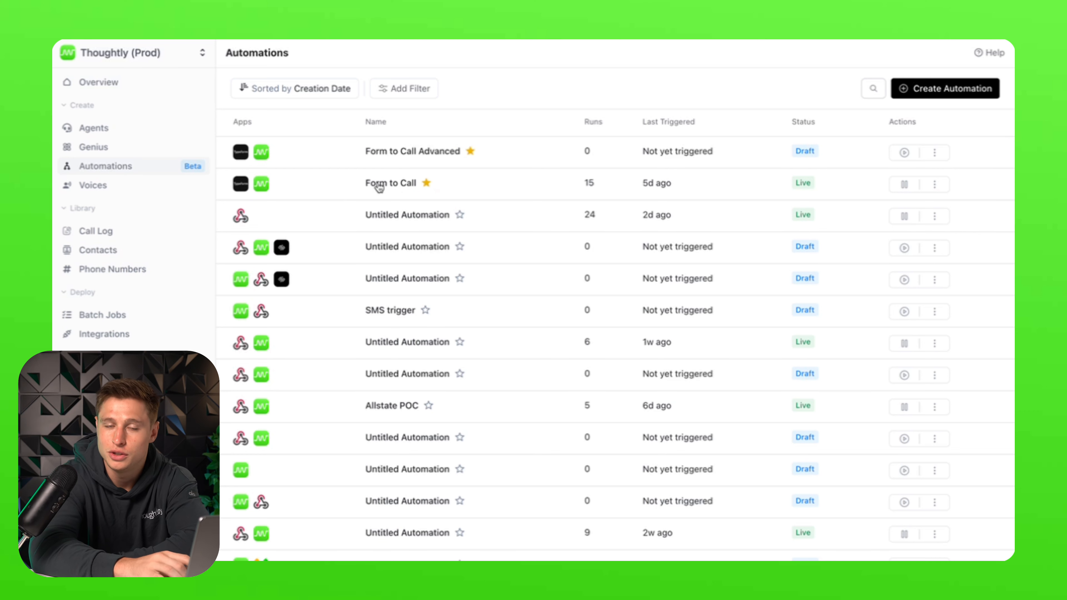
- Inspect Form to Call's trigger, Create or Update Contact and Call Contact steps, then open Form to Call Advanced
left_click(395, 192)
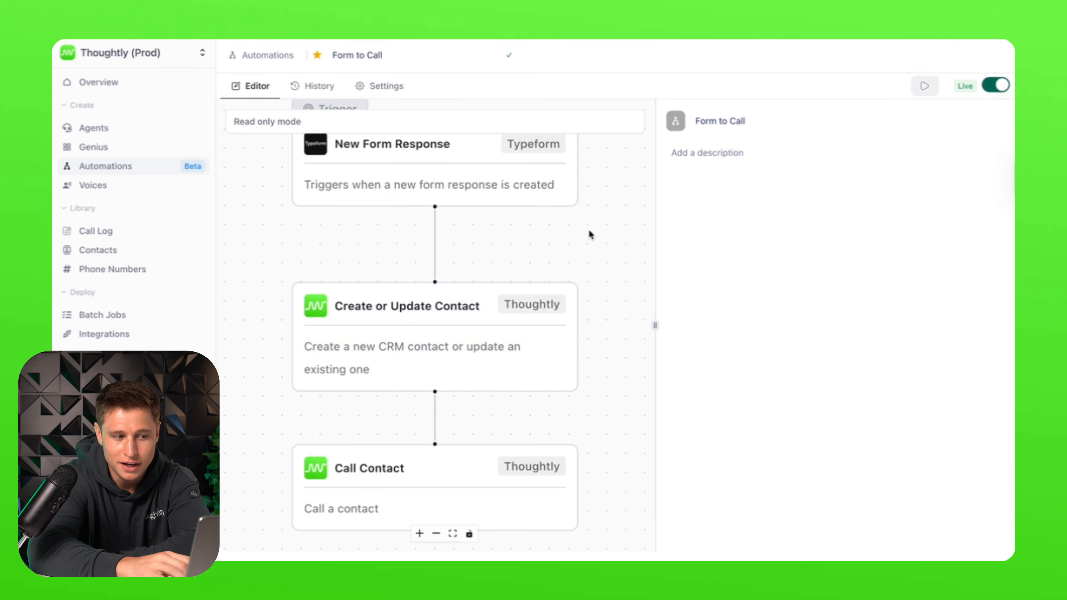
left_click(442, 183)
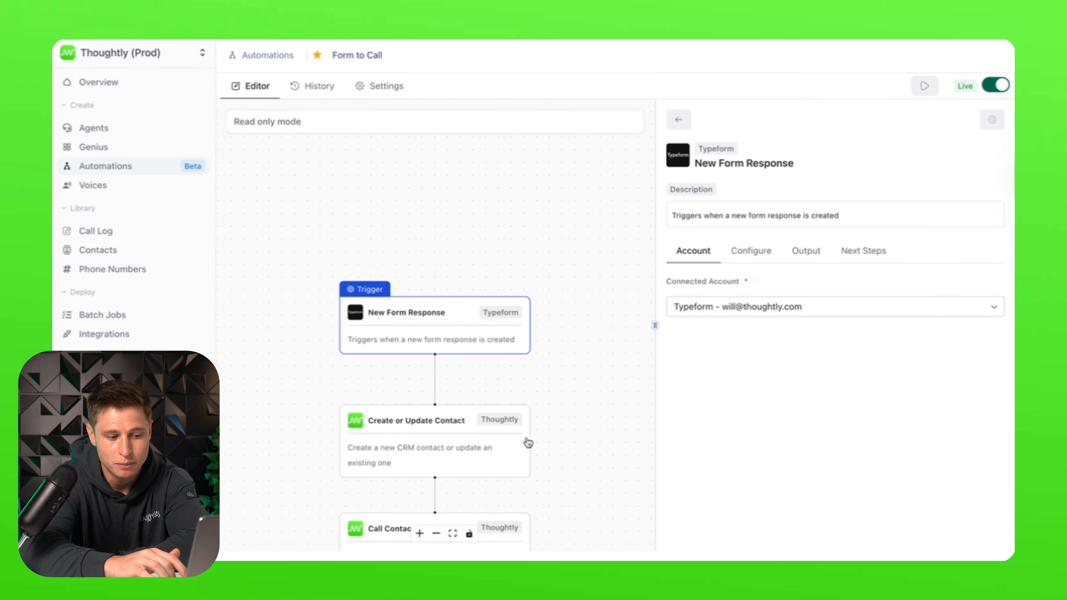
left_click(547, 321)
left_click(474, 318)
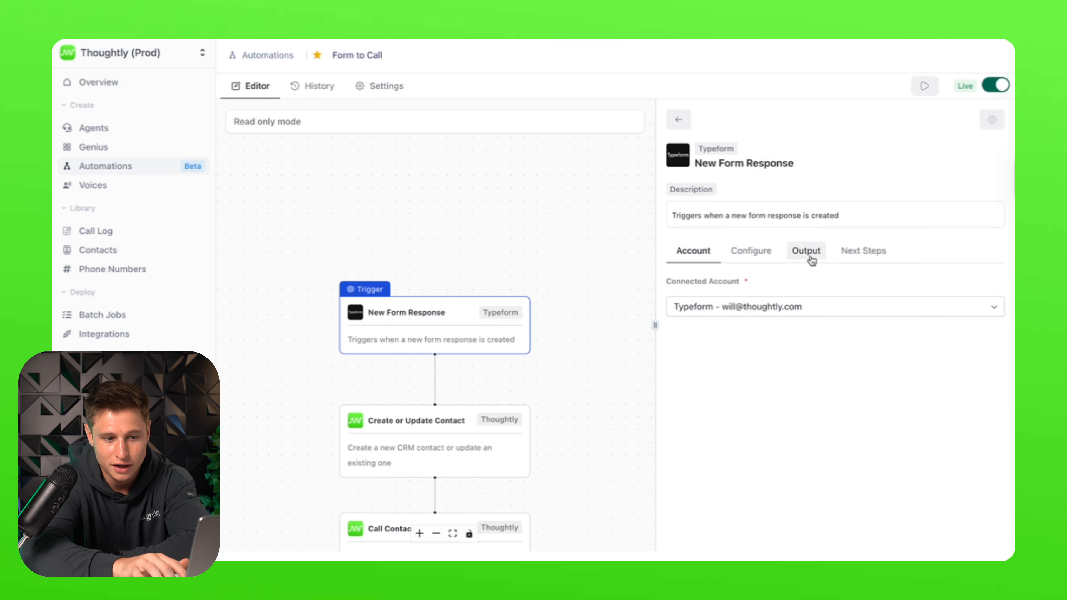
left_click(860, 252)
left_click(414, 439)
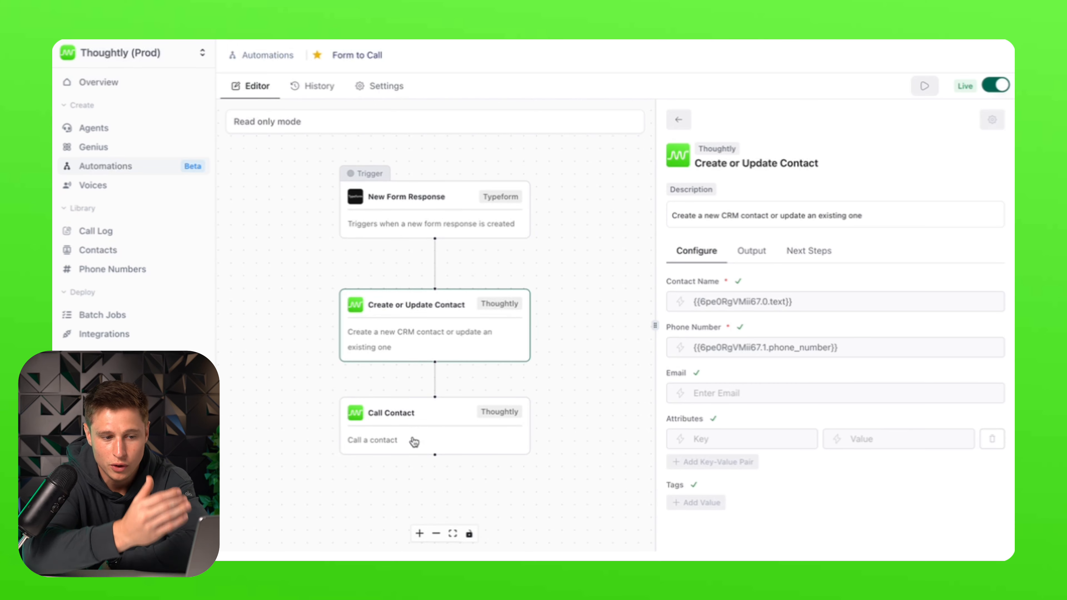
left_click(452, 430)
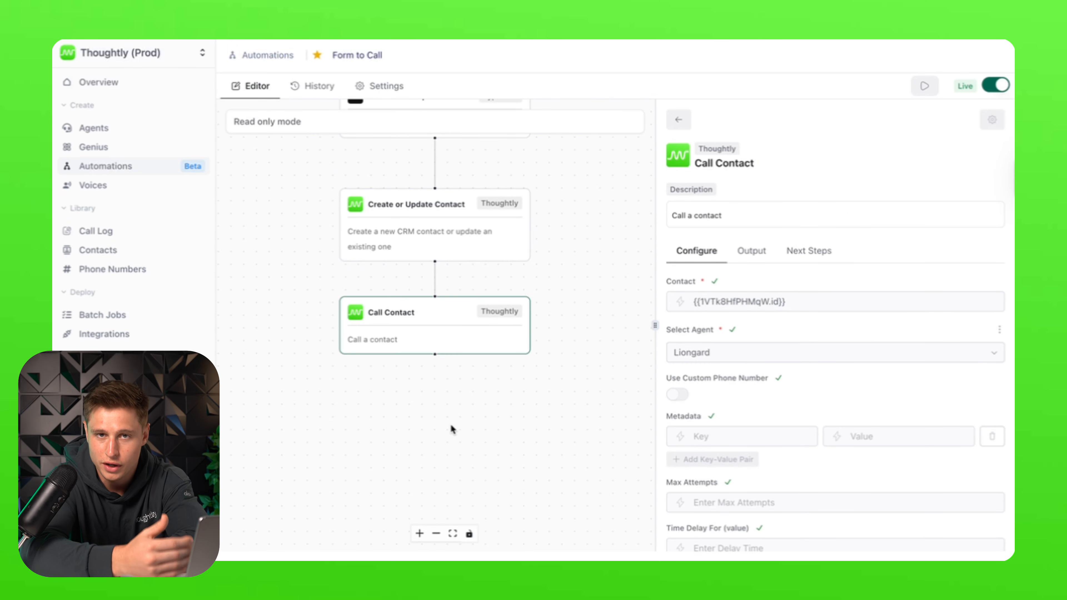
left_click(253, 55)
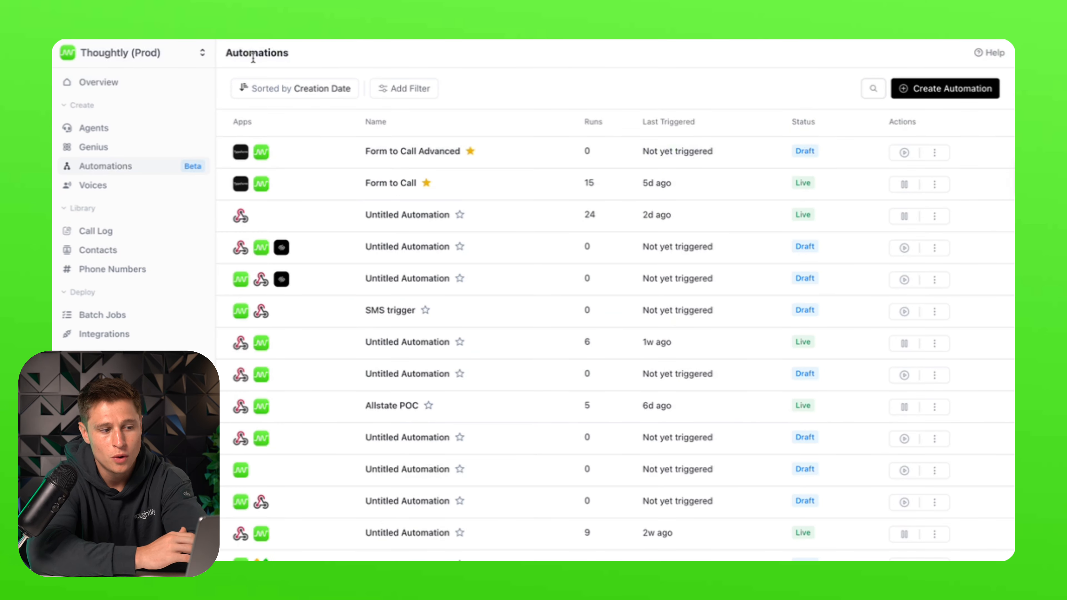
left_click(515, 159)
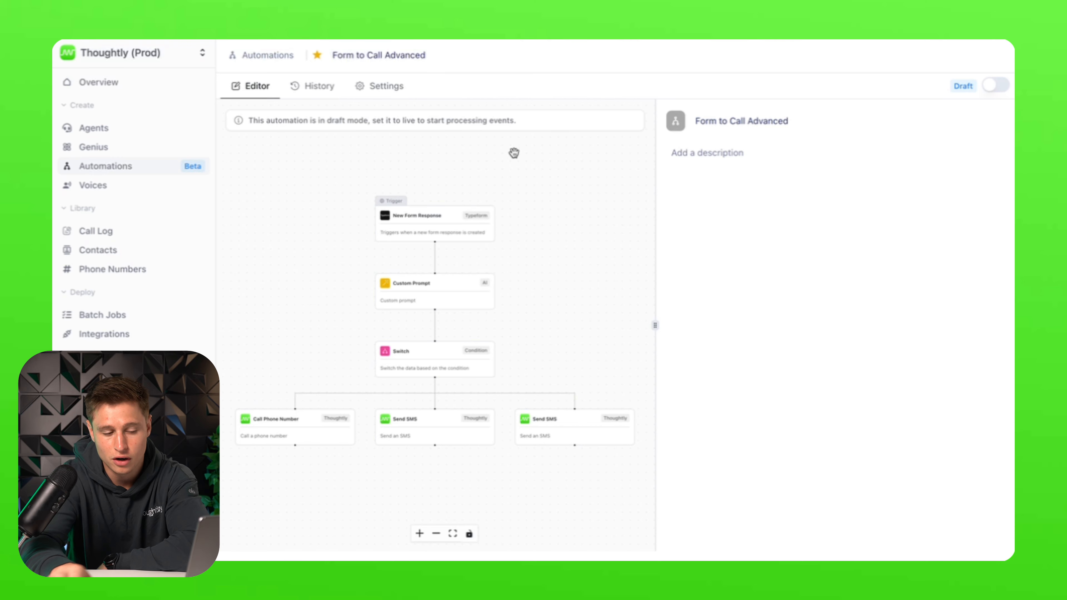
- Check which Typeform the New Form Response trigger uses, then view the Custom Prompt's 1–3 scoring prompt
left_click(447, 219)
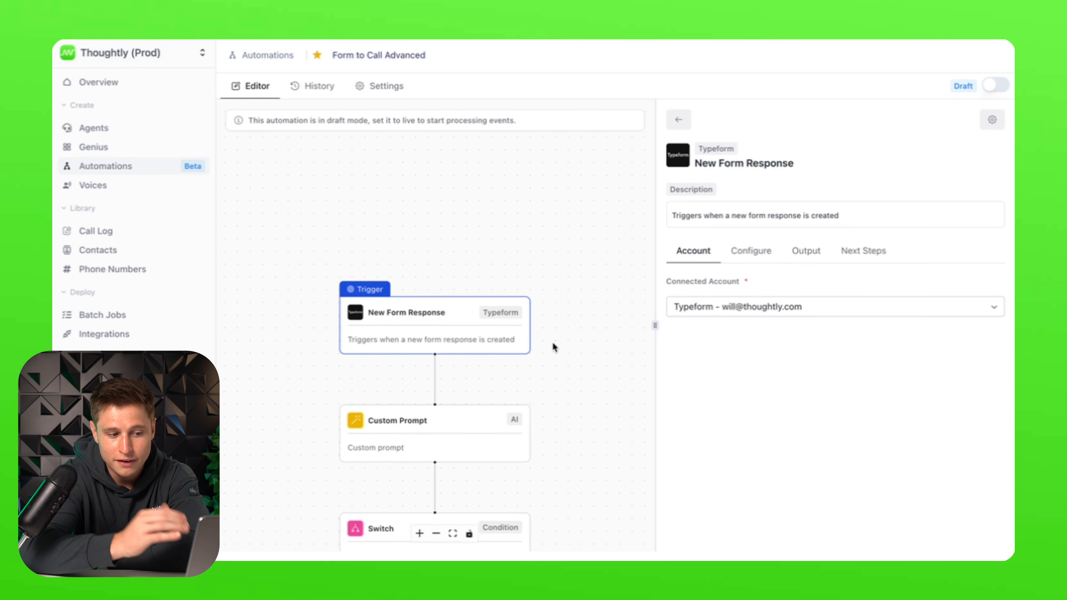
left_click(769, 254)
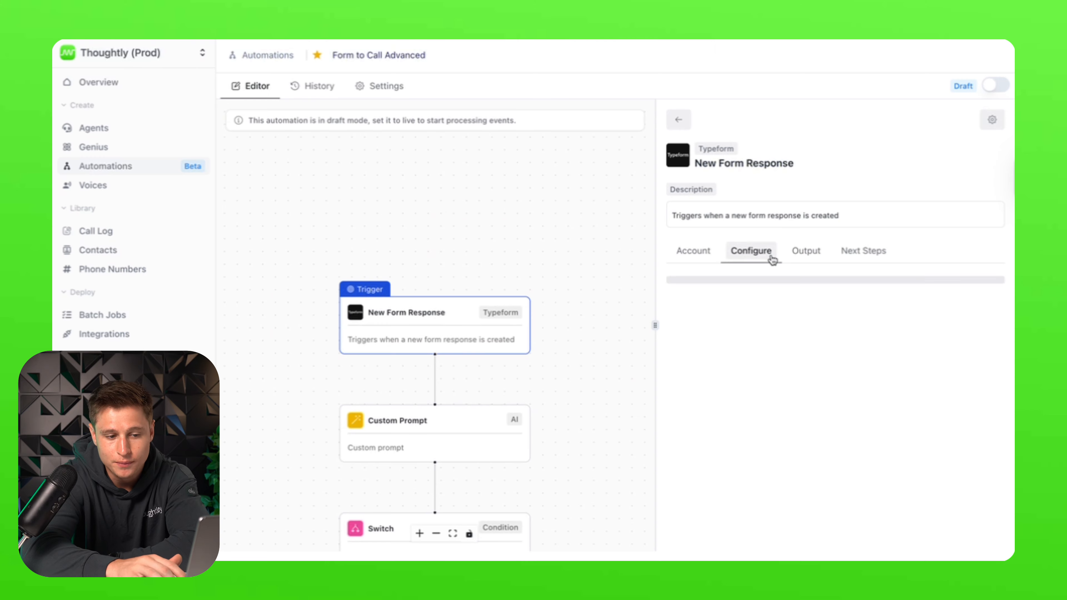
left_click(357, 452)
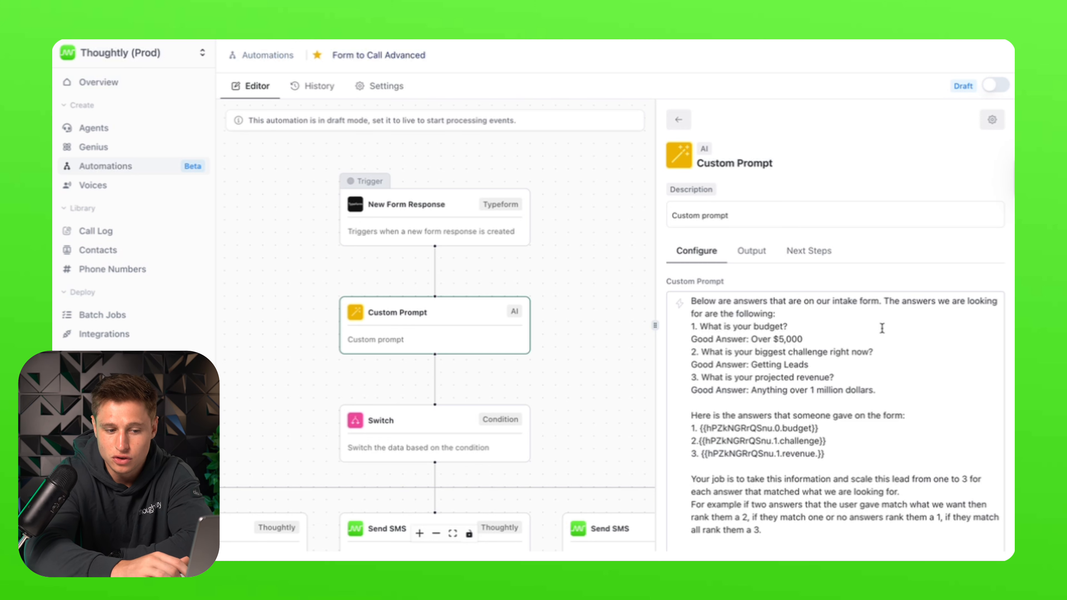
- Highlight the prompt's questions, submitted answers and 1–3 scoring paragraph, then view the Switch conditions
left_click_drag(880, 390, 691, 326)
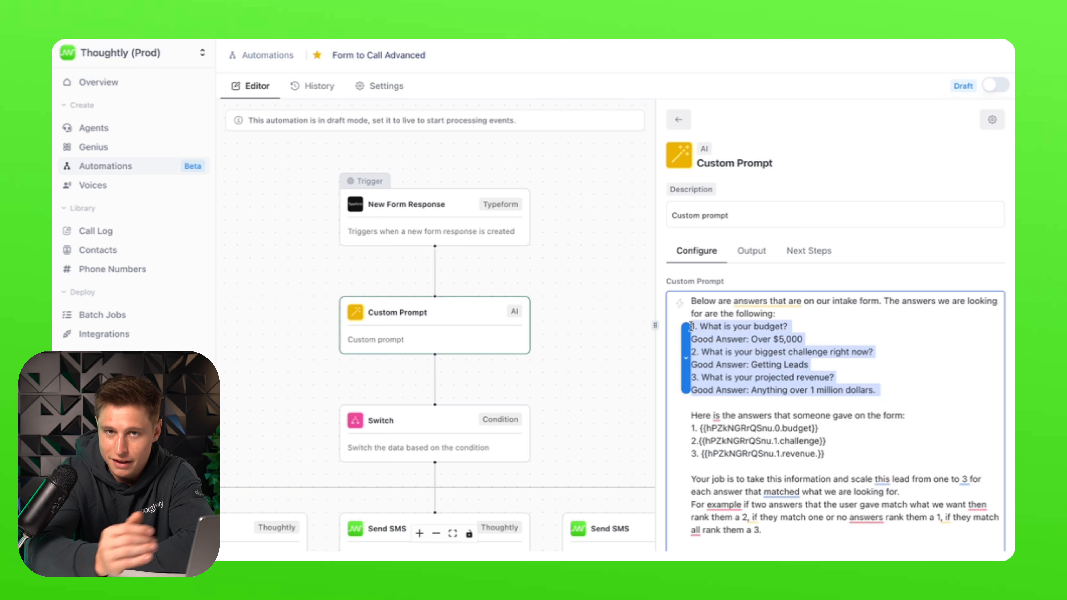
left_click_drag(826, 454, 671, 406)
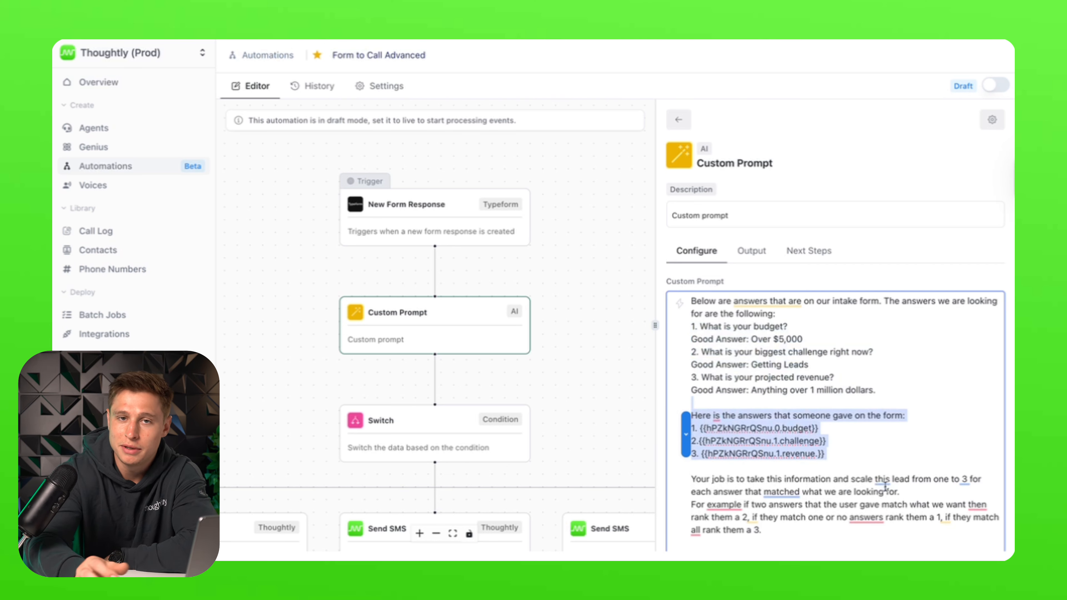
left_click_drag(899, 492, 711, 469)
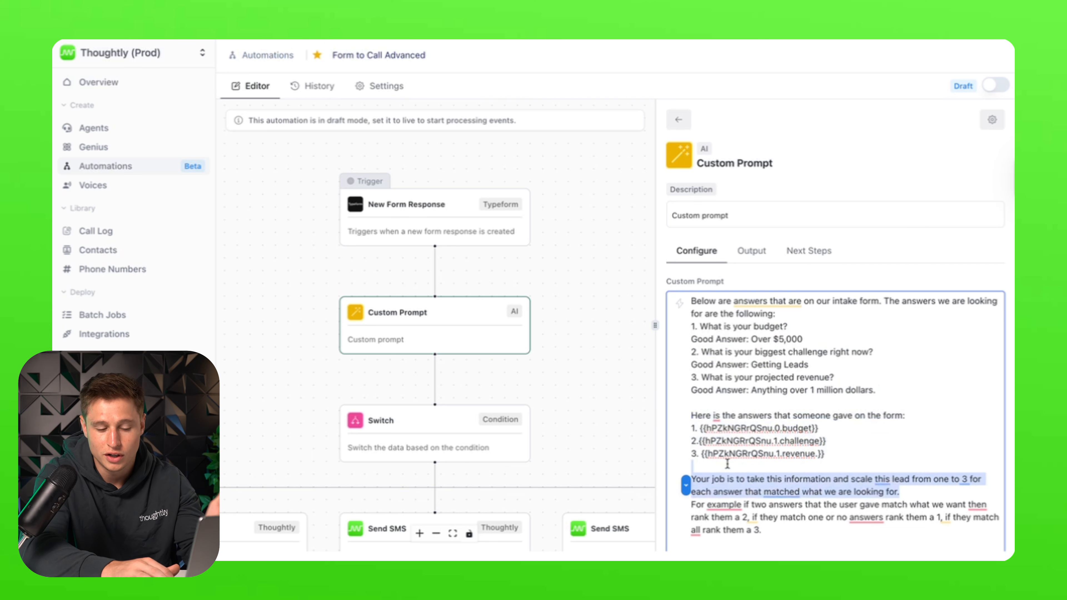
scroll(825, 496, "down", 1)
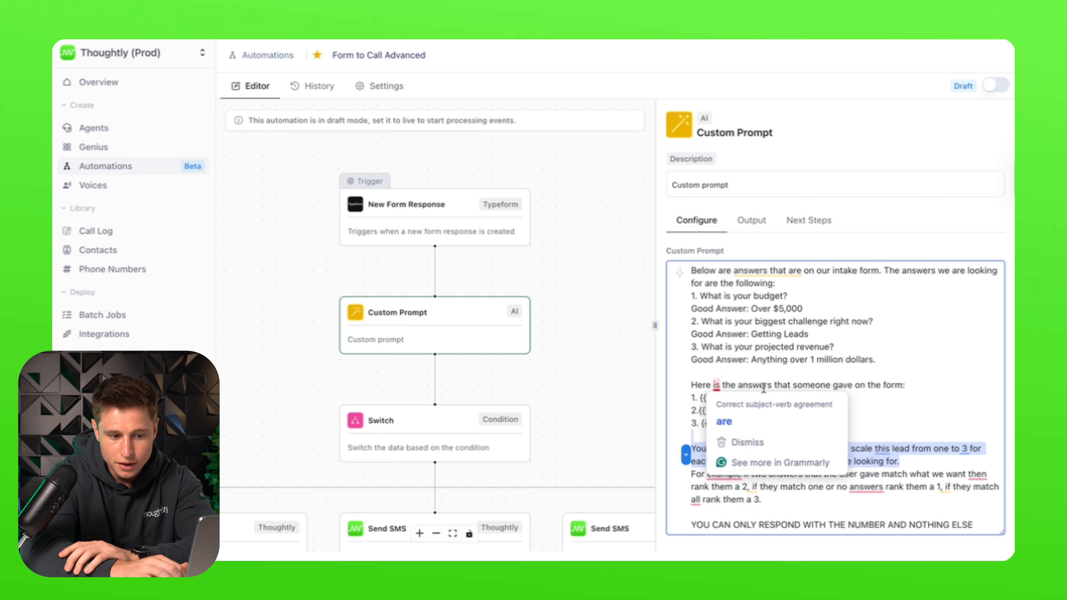
left_click(943, 328)
left_click(435, 420)
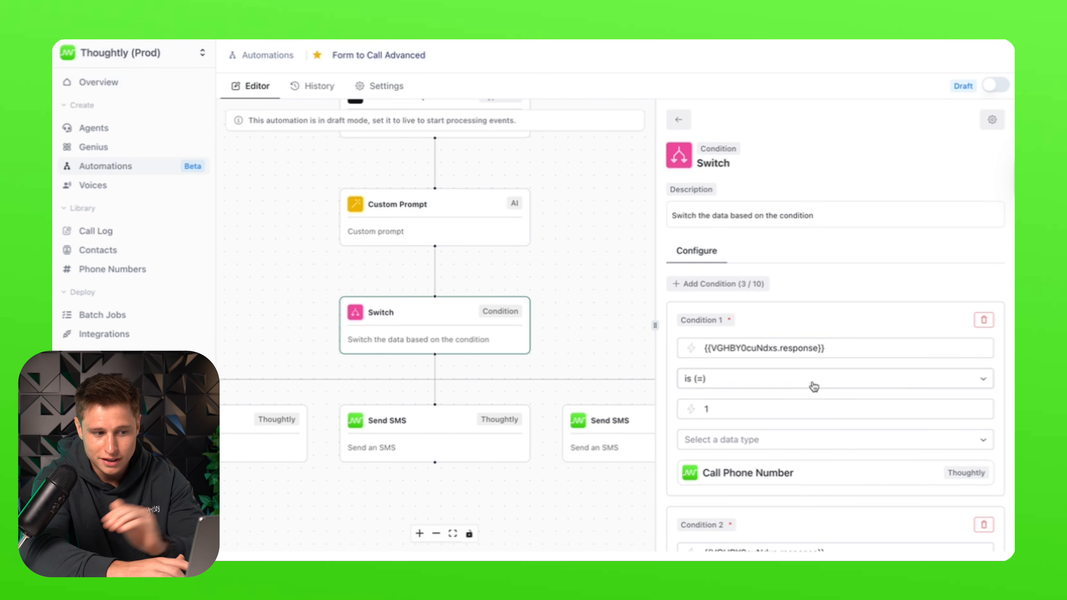
- Point out the prompt's number-only response line and browse Condition 1's variables in the Switch step
left_click(435, 219)
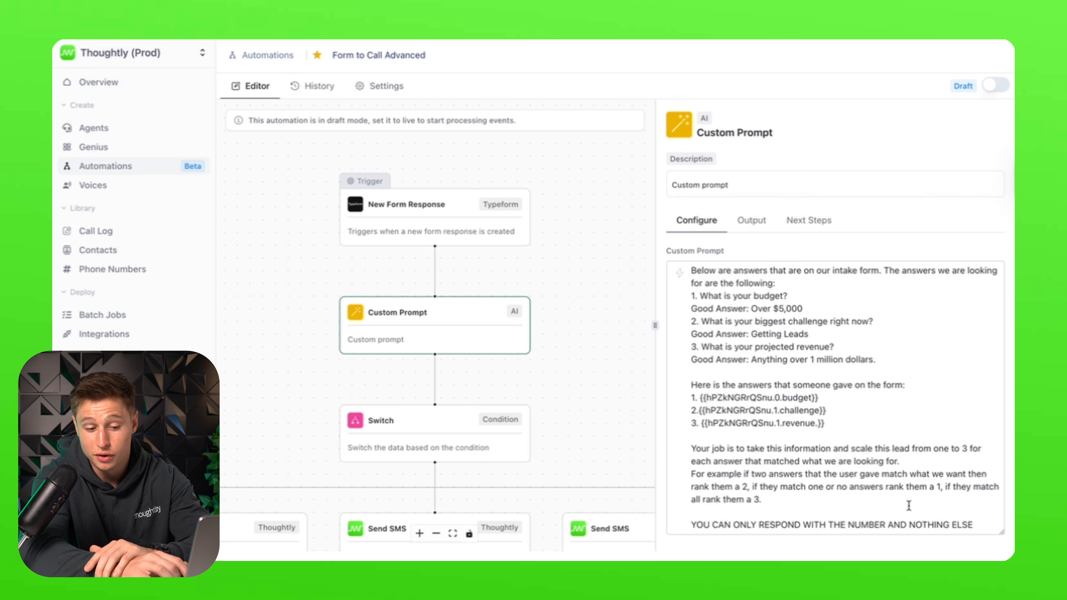
left_click_drag(987, 523, 676, 520)
left_click(983, 524)
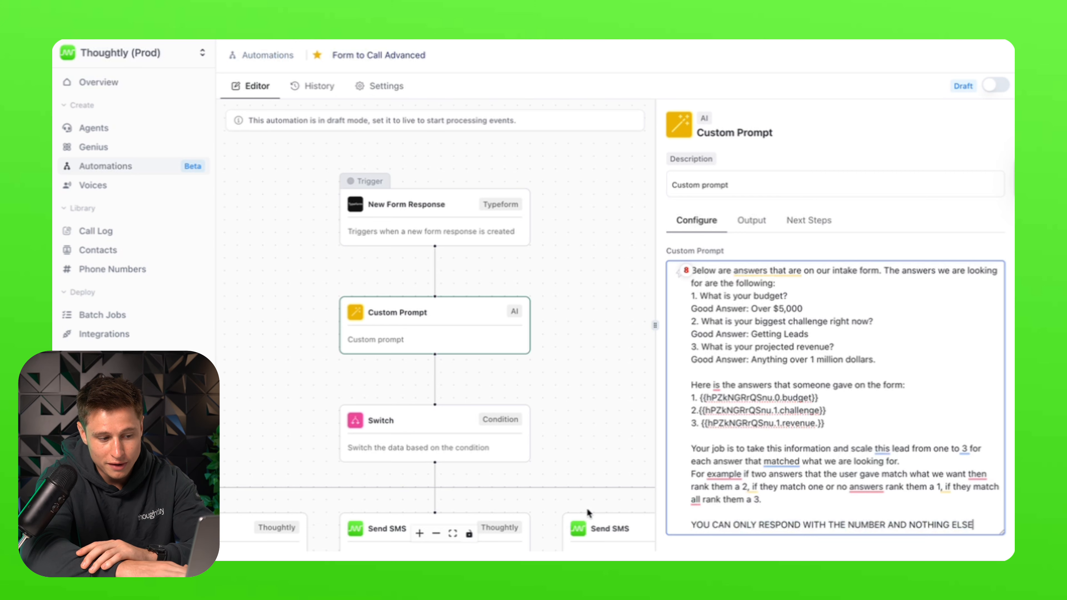
left_click(520, 446)
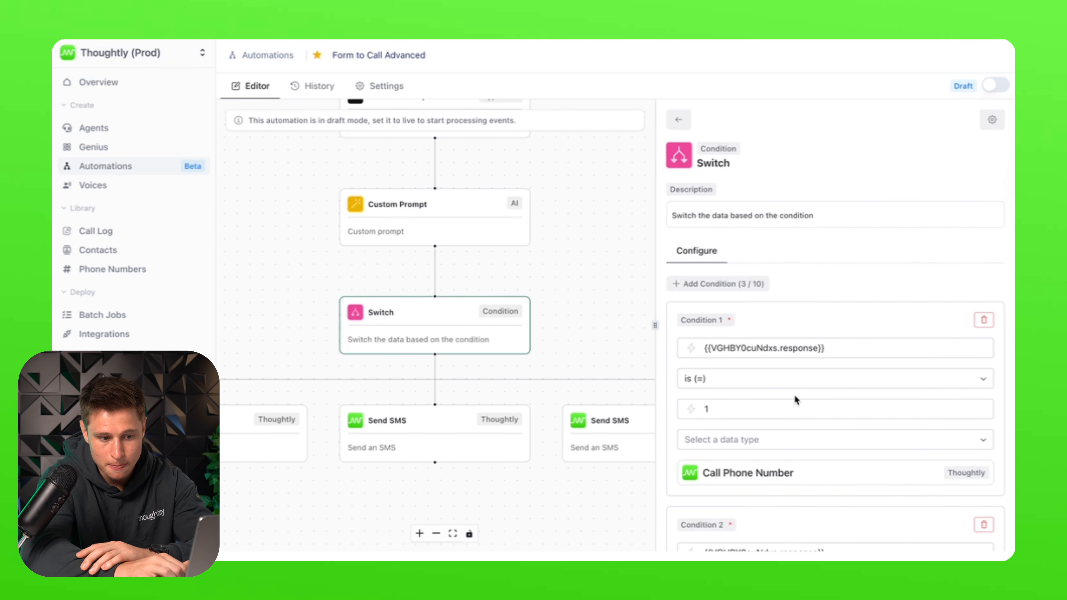
scroll(796, 400, "down", 1)
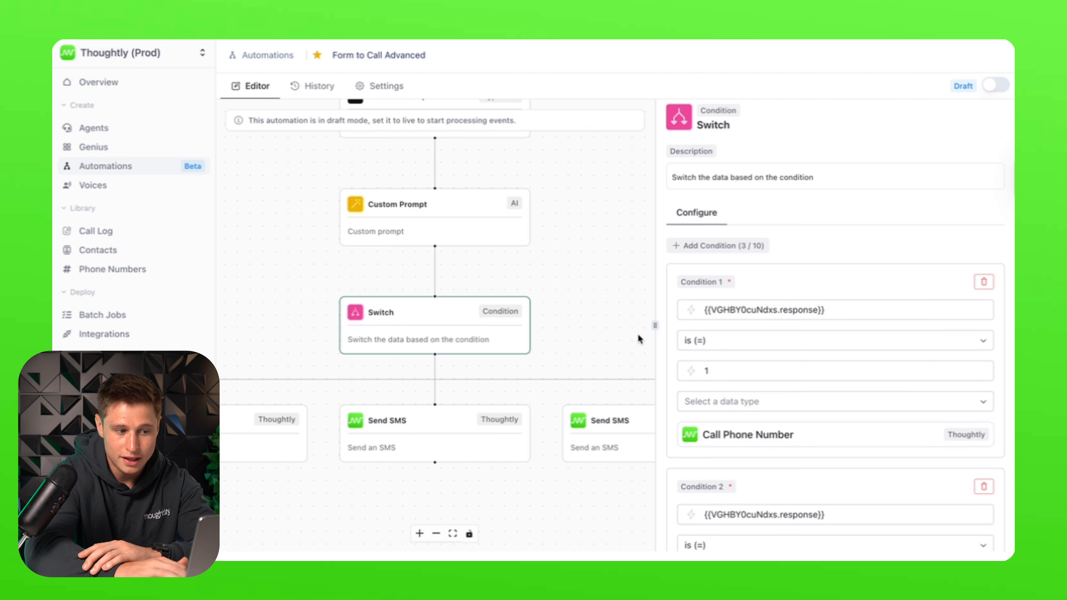
left_click(687, 308)
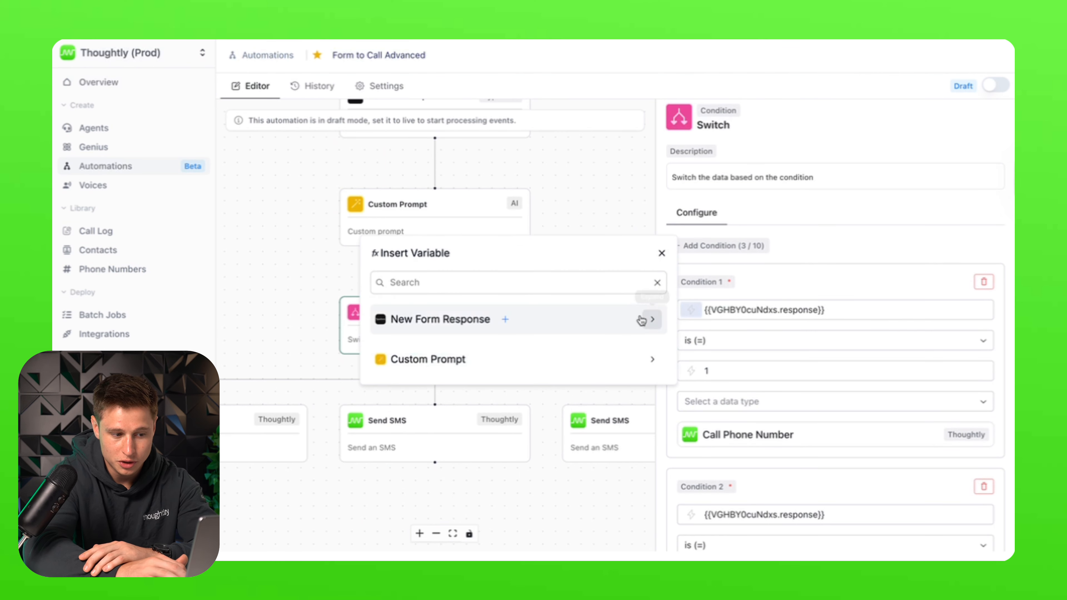
left_click(776, 390)
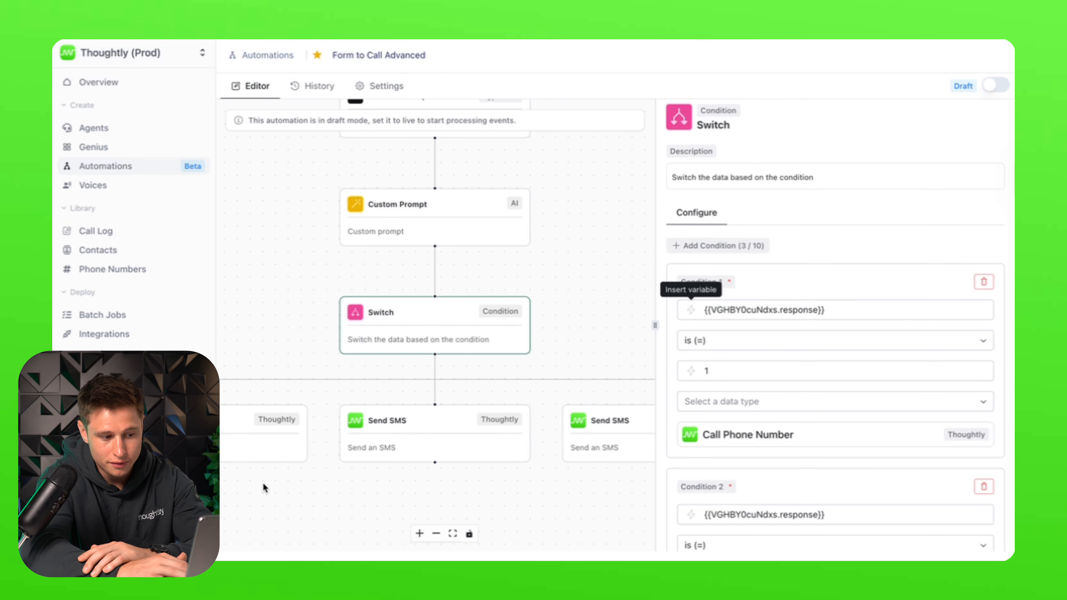
- Inspect the Call Phone Number and Send SMS branches, ending on the trigger's Typeform account settings
left_click(274, 424)
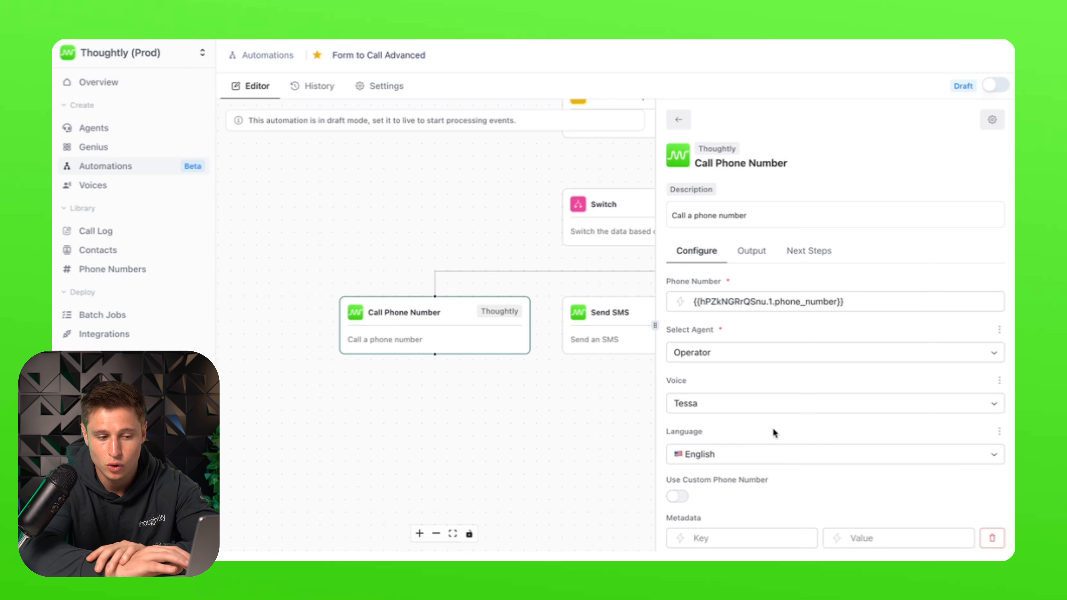
left_click(616, 231)
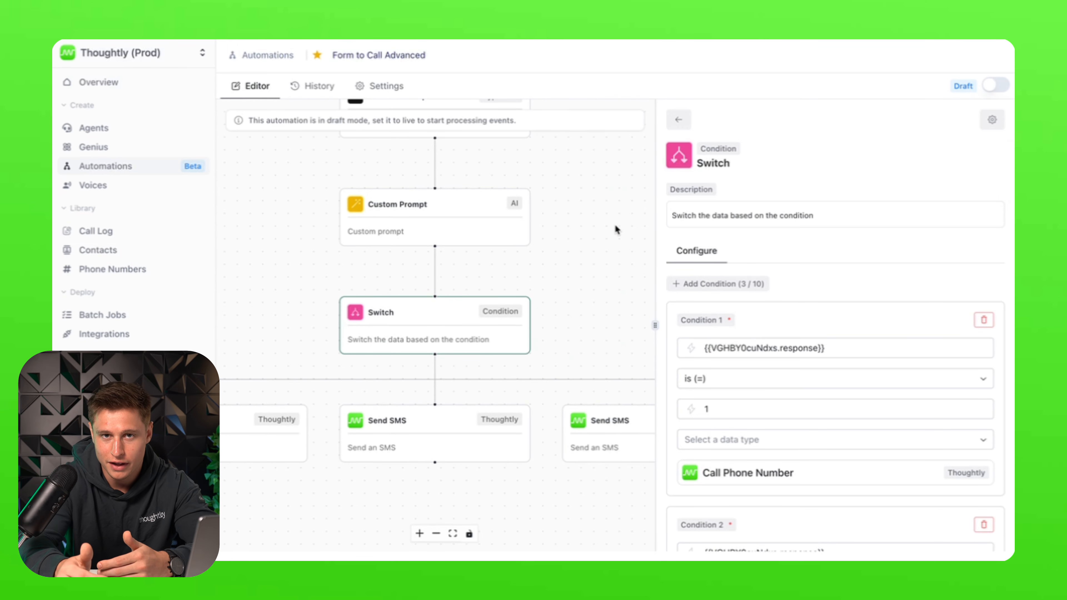
scroll(809, 410, "down", 5)
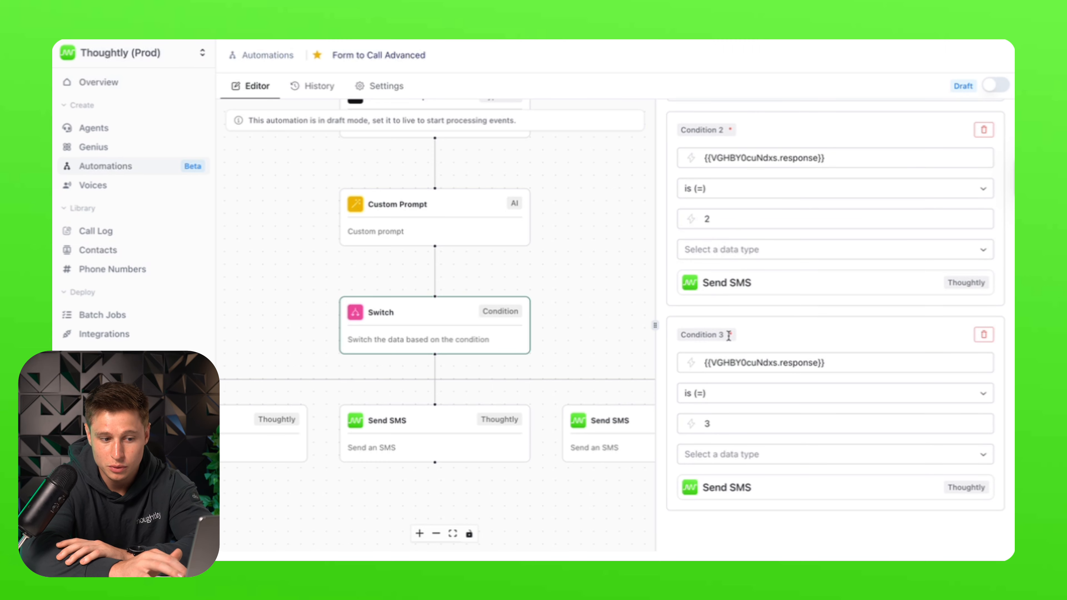
left_click(390, 436)
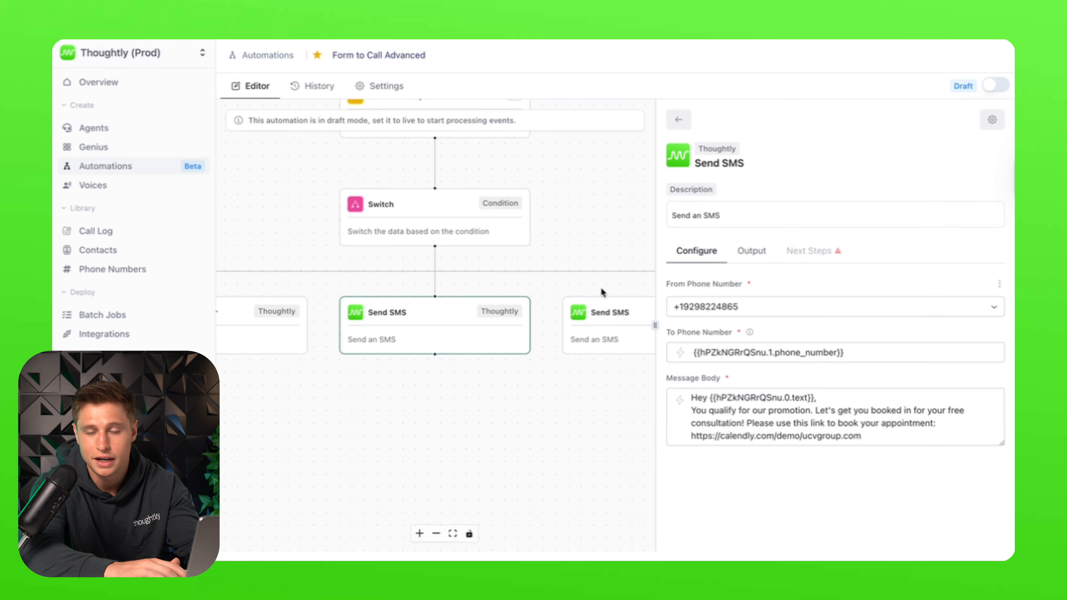
left_click(593, 188)
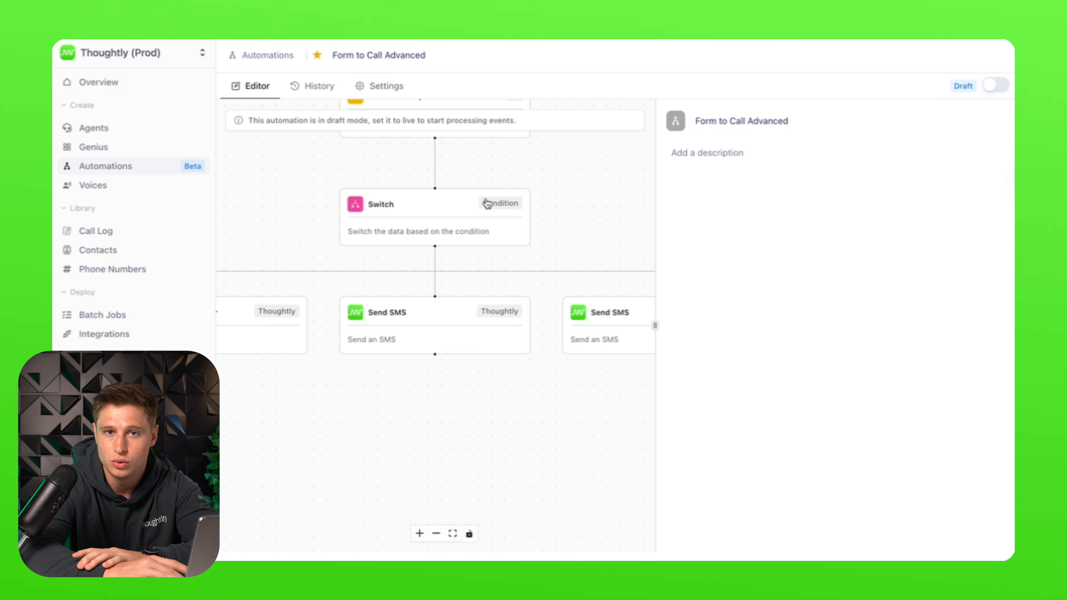
left_click(516, 222)
left_click(513, 223)
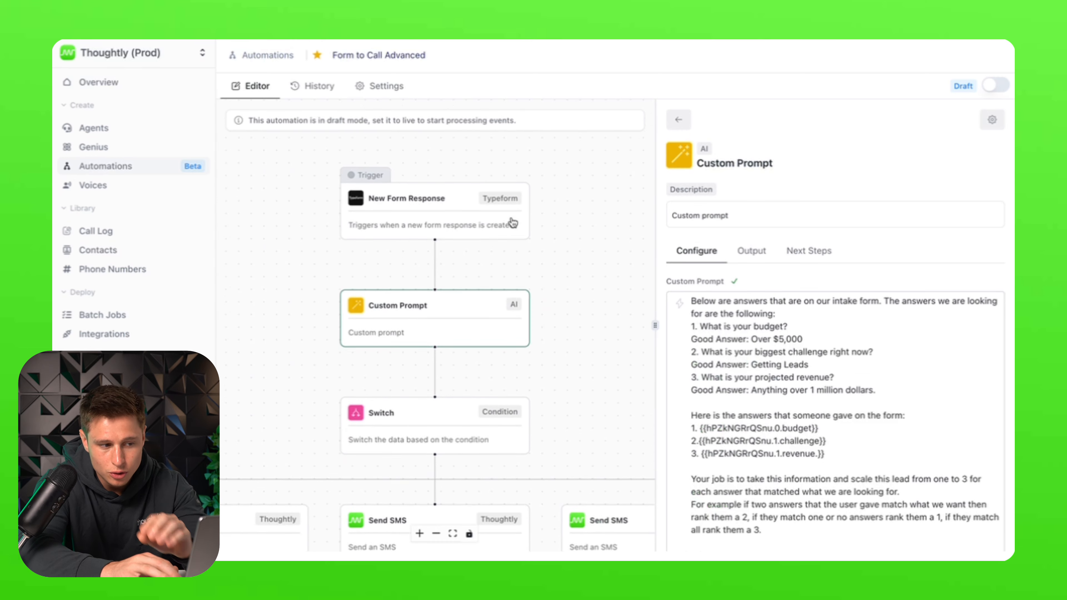
left_click(513, 223)
scroll(512, 222, "down", 5)
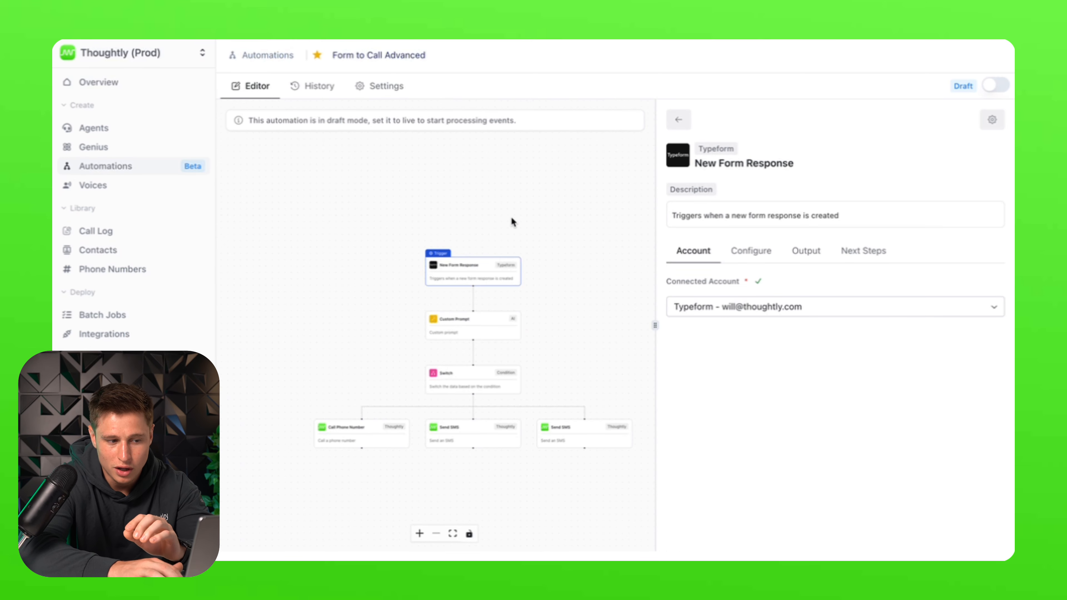
- Review the ALL RESPONSES Extract Fields configuration, then go to the workspace's General settings page
left_click(548, 259)
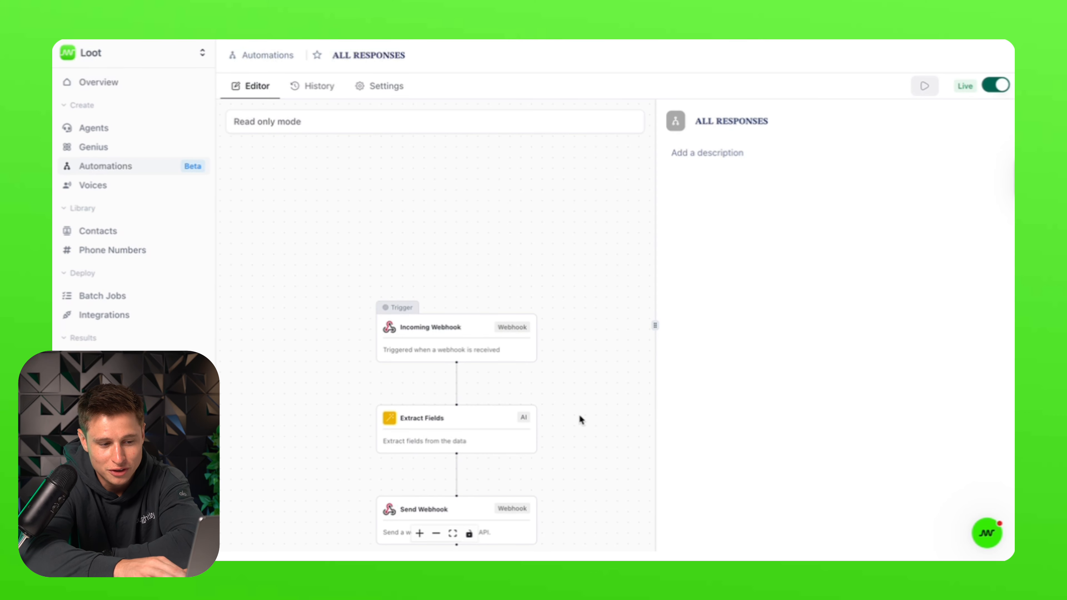
left_click(485, 438)
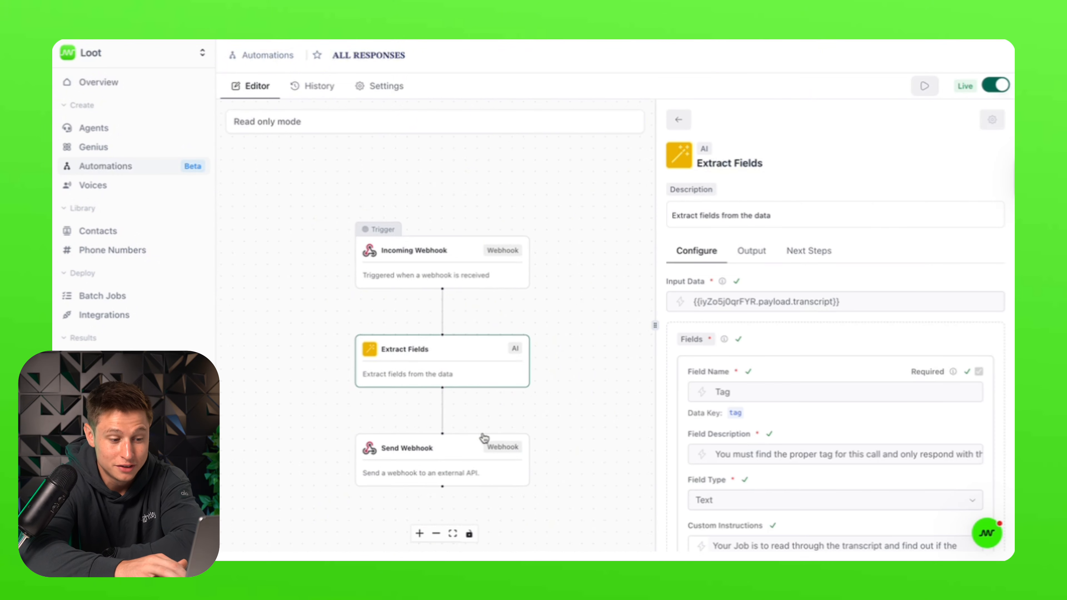
left_click(576, 316)
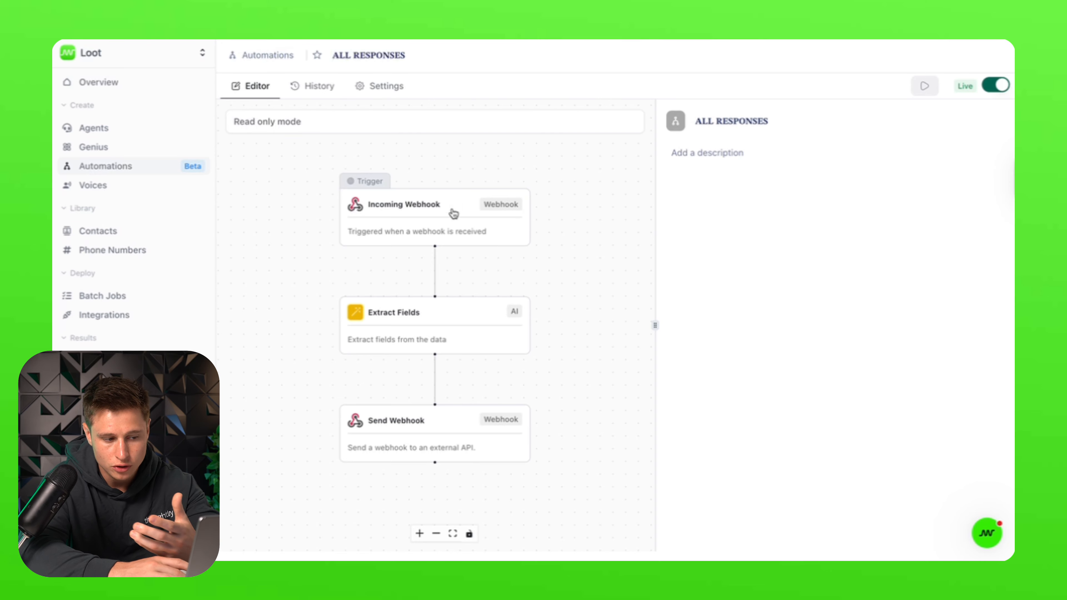
left_click(386, 319)
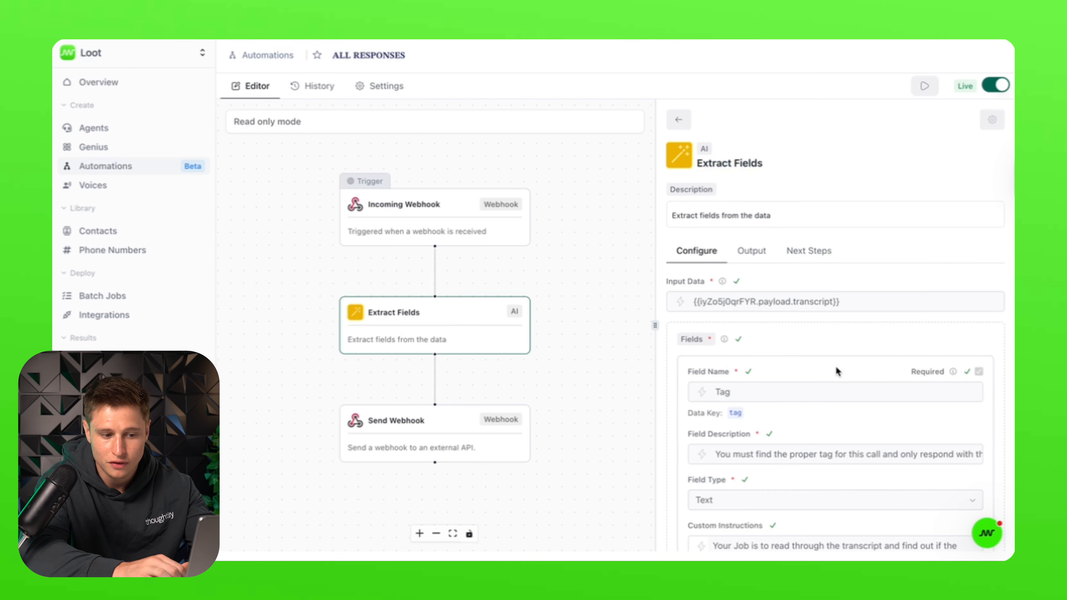
scroll(837, 370, "down", 3)
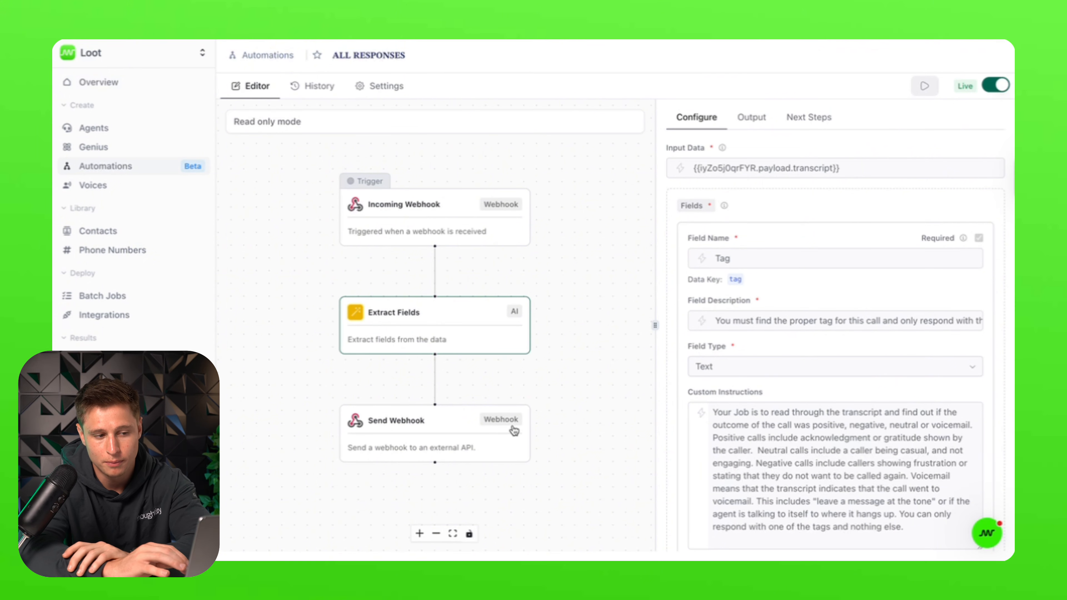
left_click(570, 275)
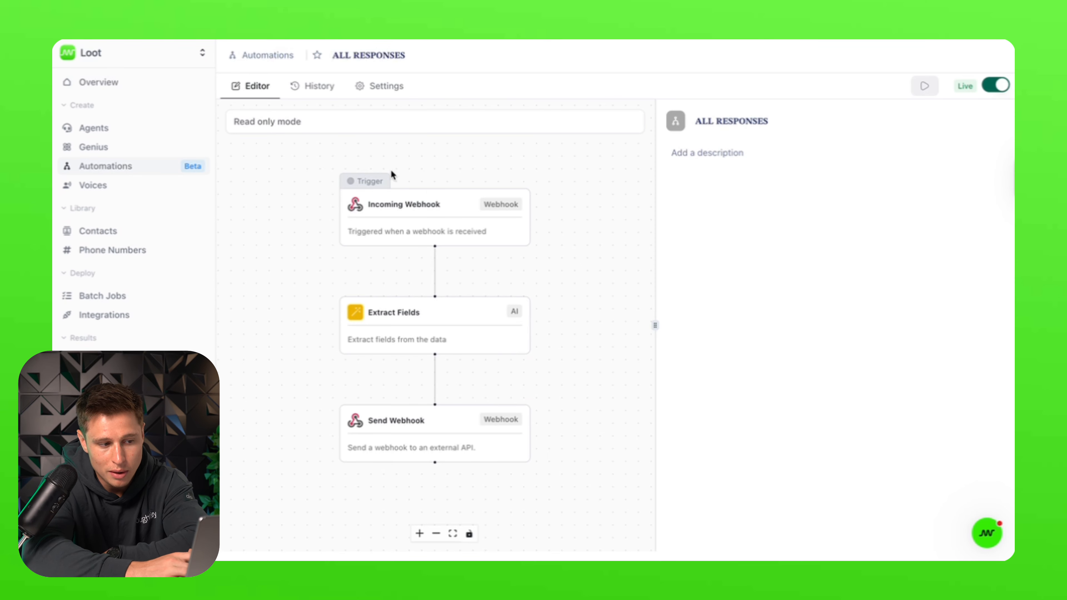
left_click(97, 522)
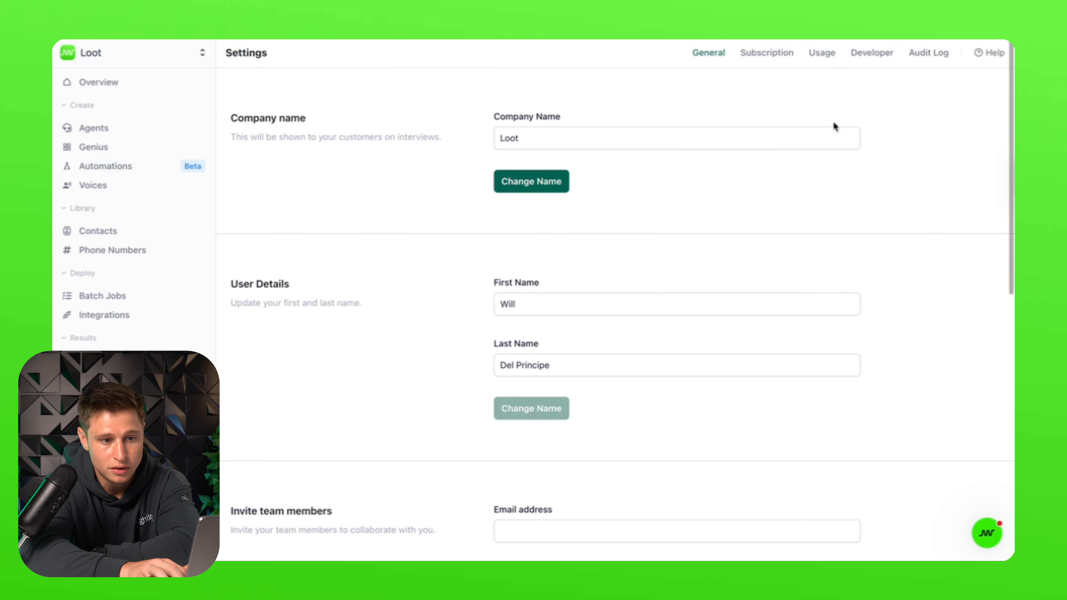
- Show the Developer Webhooks table with New Response hooks to Supabase and api.thoughtly.com
left_click(874, 53)
scroll(488, 434, "down", 15)
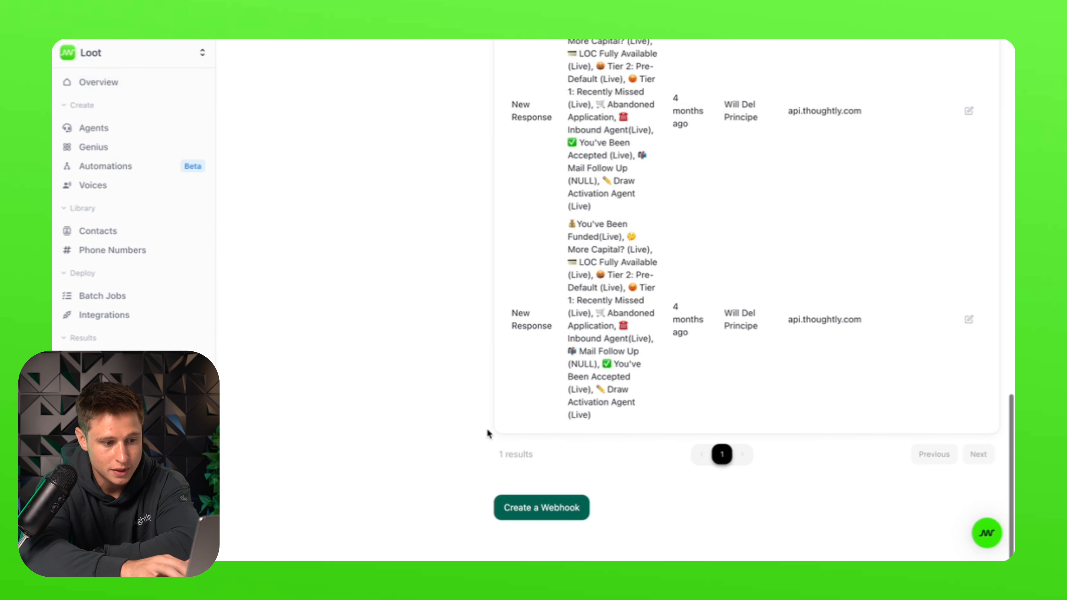
scroll(561, 388, "up", 10)
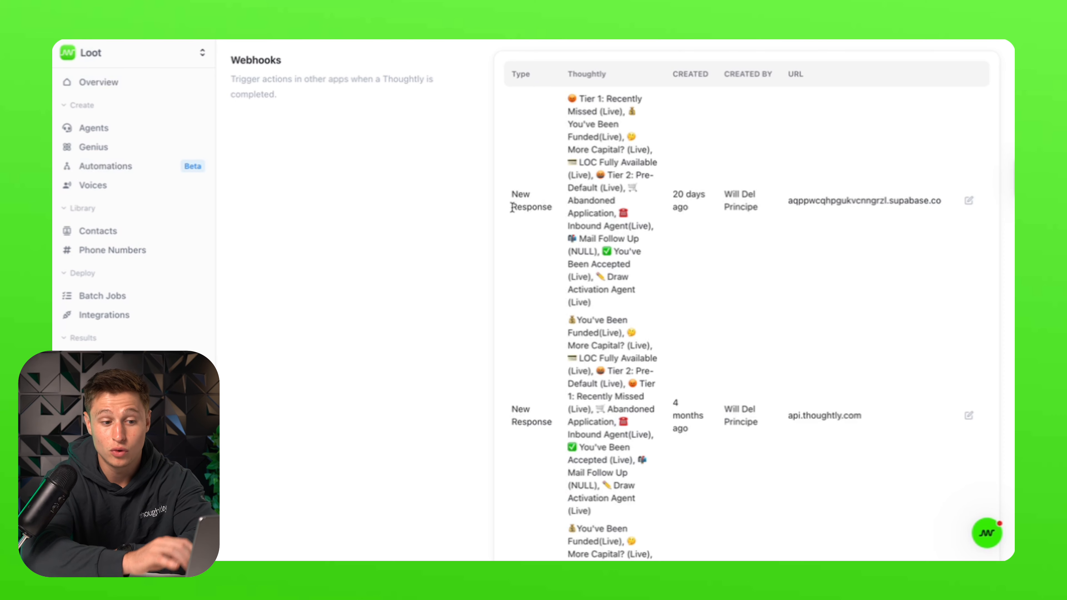
- Open the ALL RESPONSES automation and look over its Incoming Webhook and Extract Fields steps
left_click(122, 170)
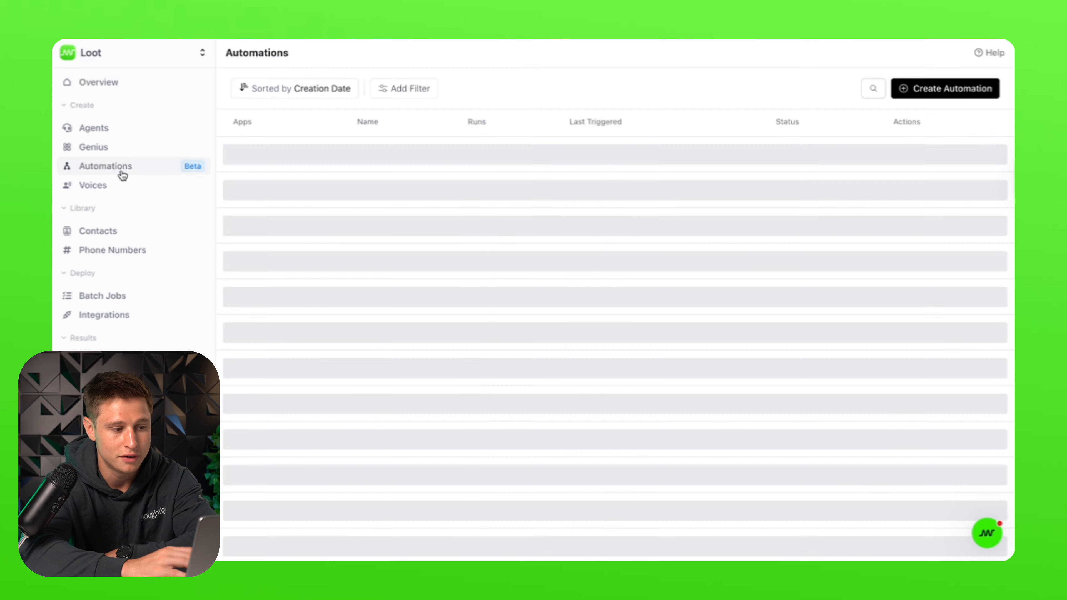
left_click(527, 248)
left_click(529, 184)
left_click(448, 431)
scroll(903, 498, "down", 5)
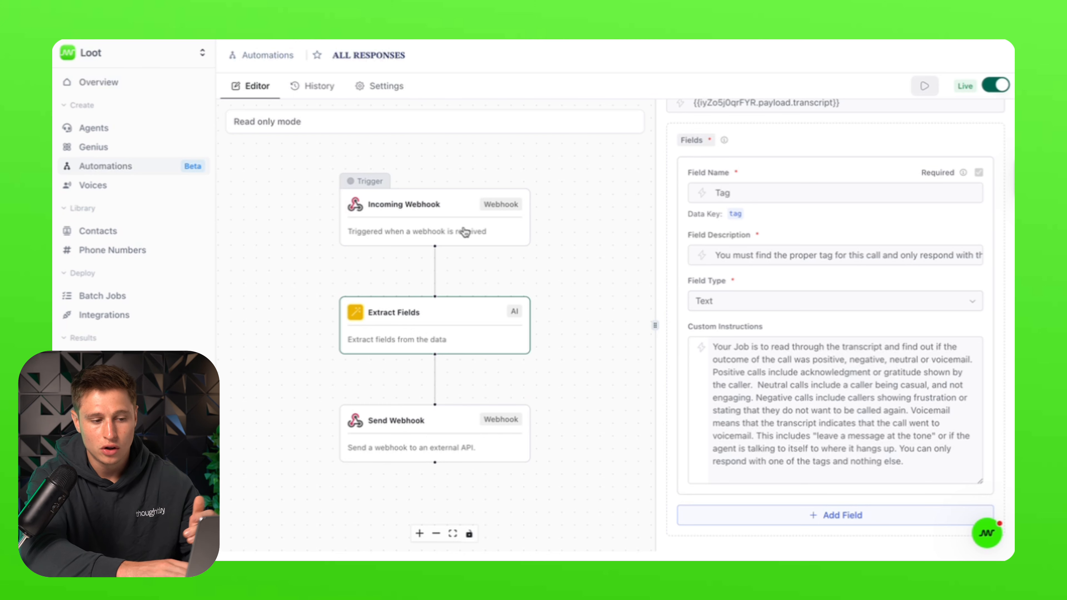
- Expand the Incoming Webhook's output payload fields, then view the Extract Fields and Send Webhook steps
left_click(476, 214)
left_click(752, 248)
scroll(817, 386, "down", 1)
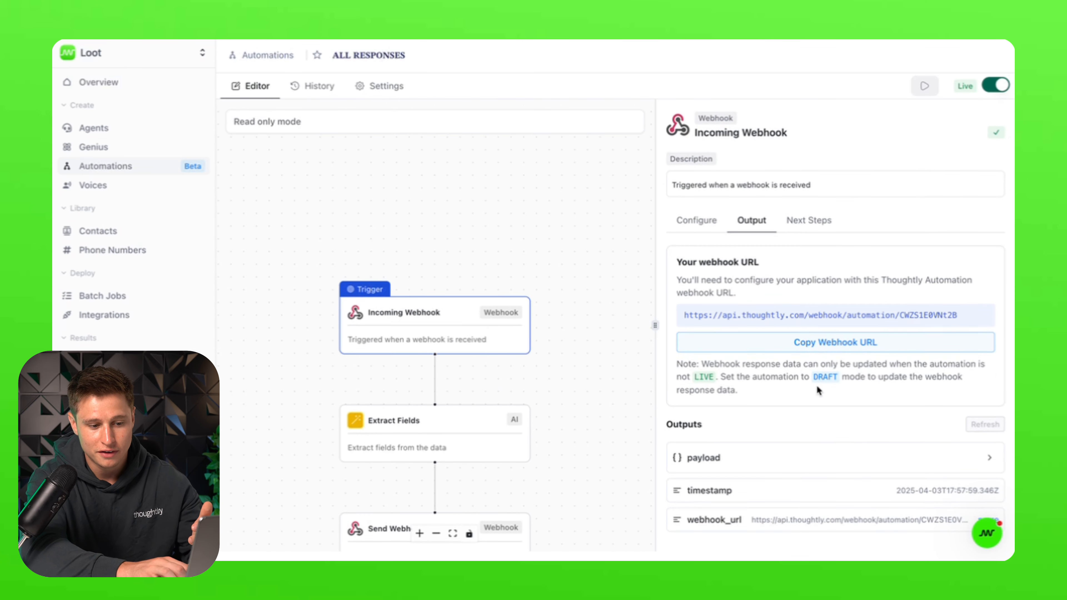
left_click(990, 458)
scroll(943, 455, "down", 5)
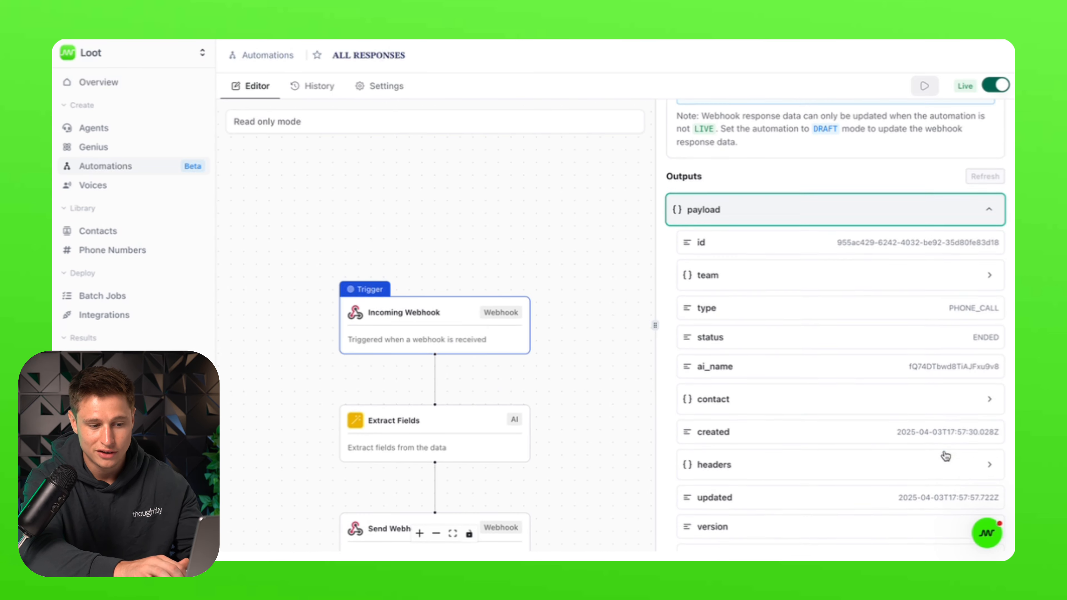
scroll(949, 348, "down", 10)
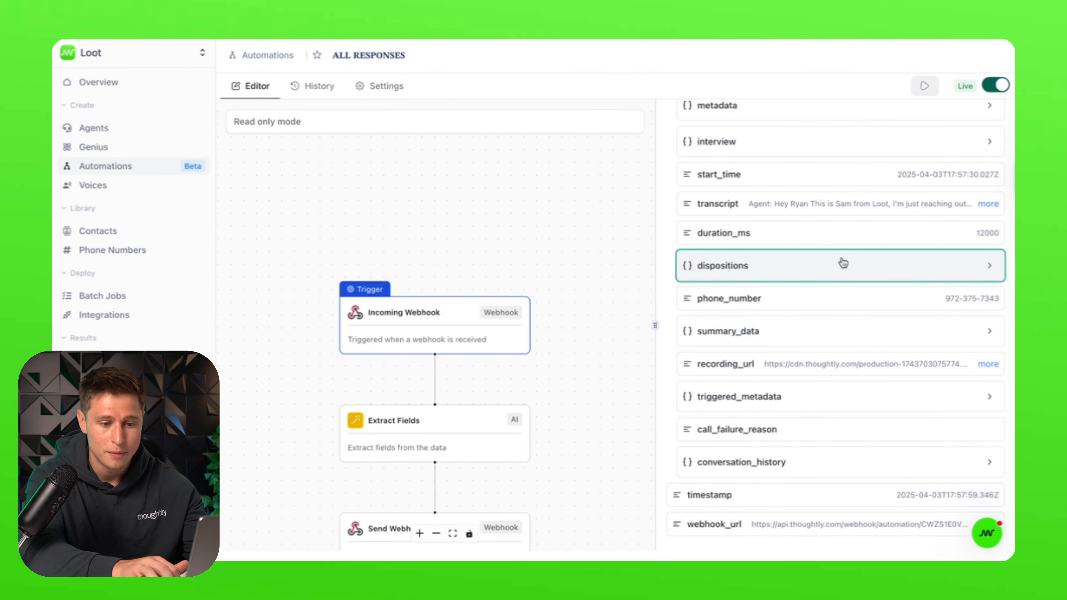
left_click(544, 406)
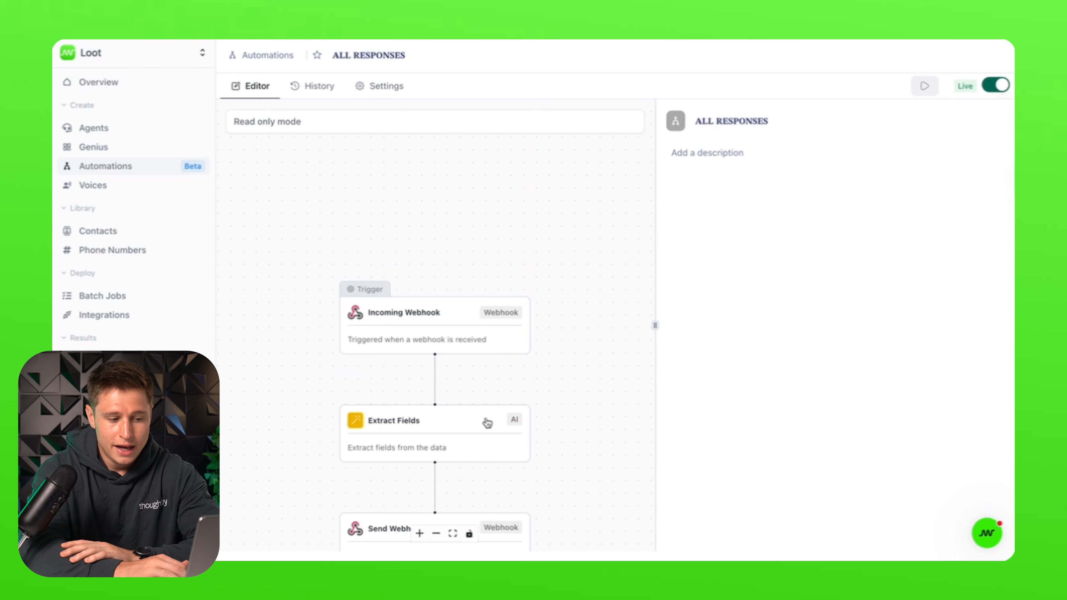
left_click(479, 423)
left_click(476, 425)
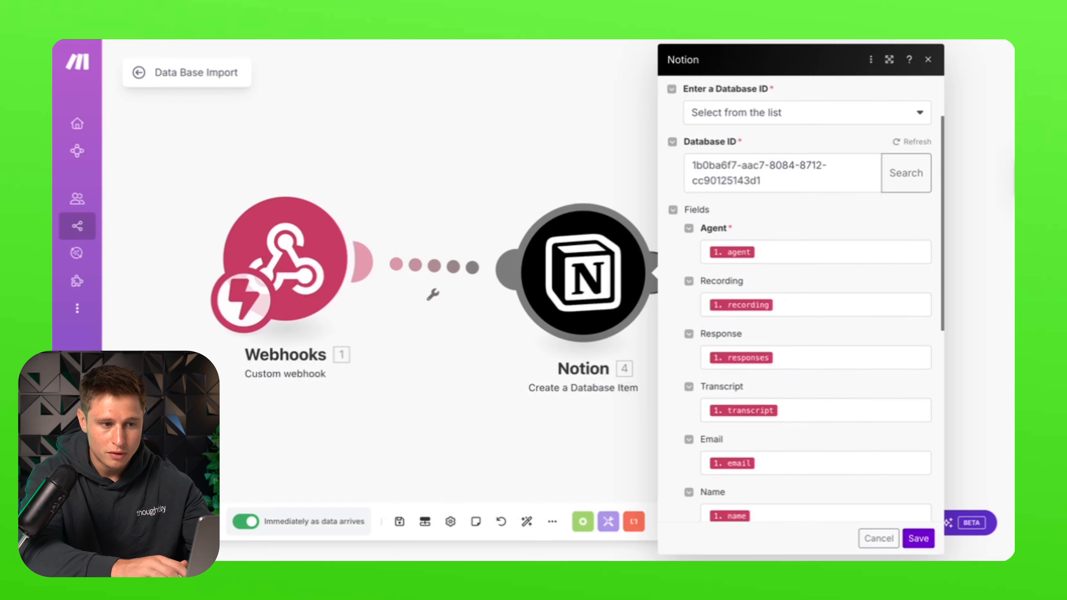
- Shift the Webhooks module lower, review the Notion module's field mappings, then open the Loot database
left_click(499, 84)
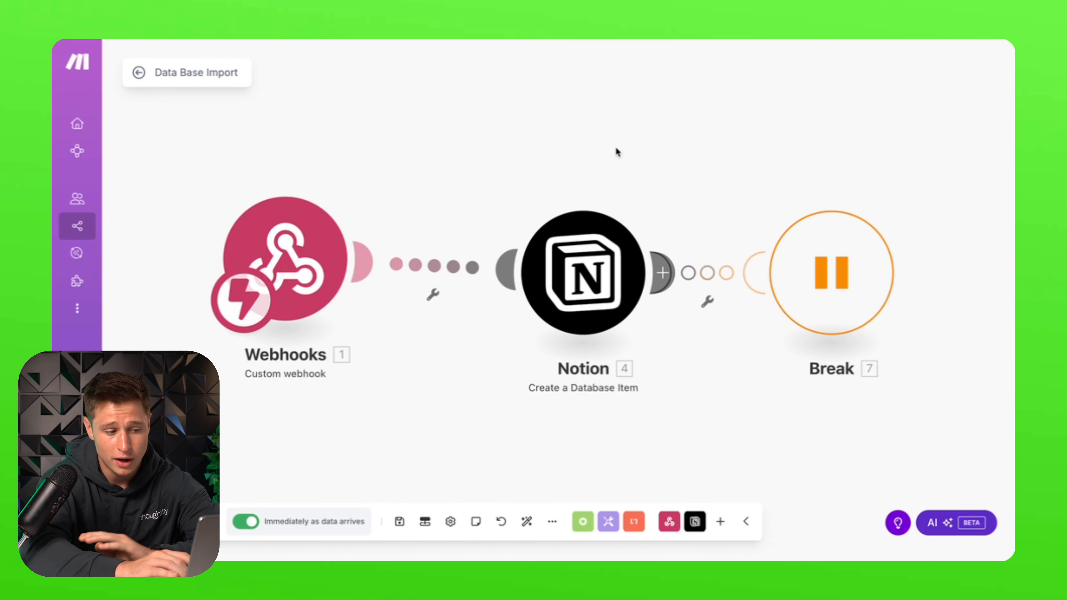
left_click_drag(294, 229, 294, 276)
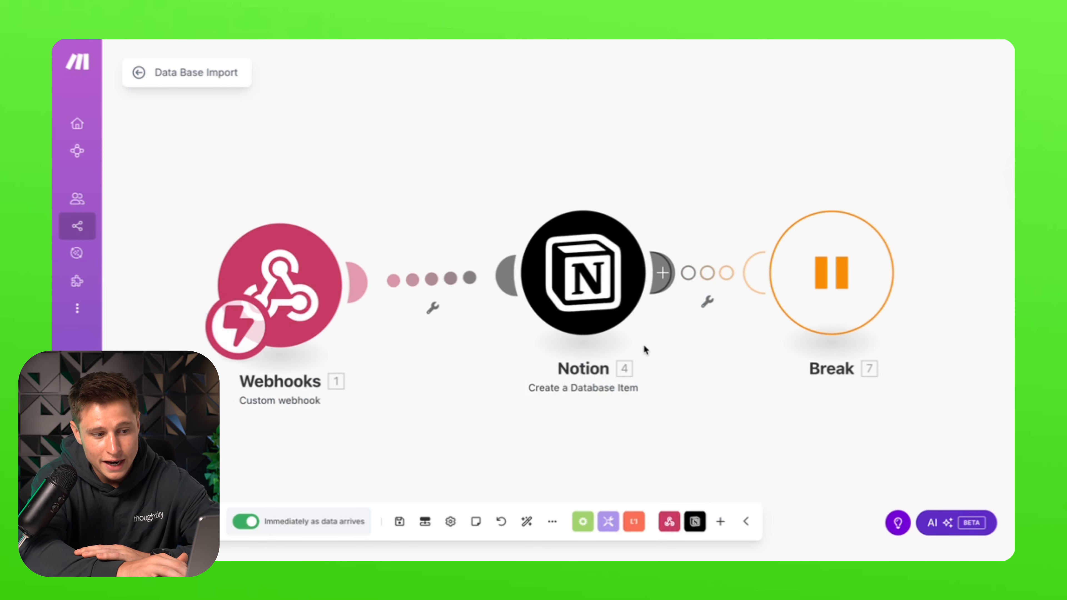
left_click(582, 323)
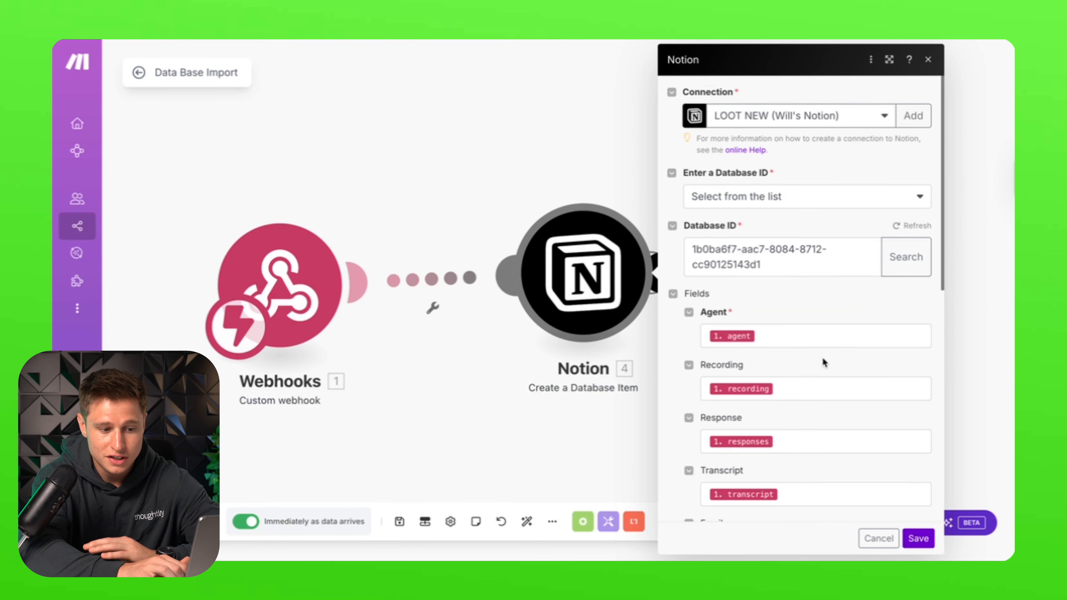
scroll(822, 356, "down", 3)
scroll(823, 356, "down", 2)
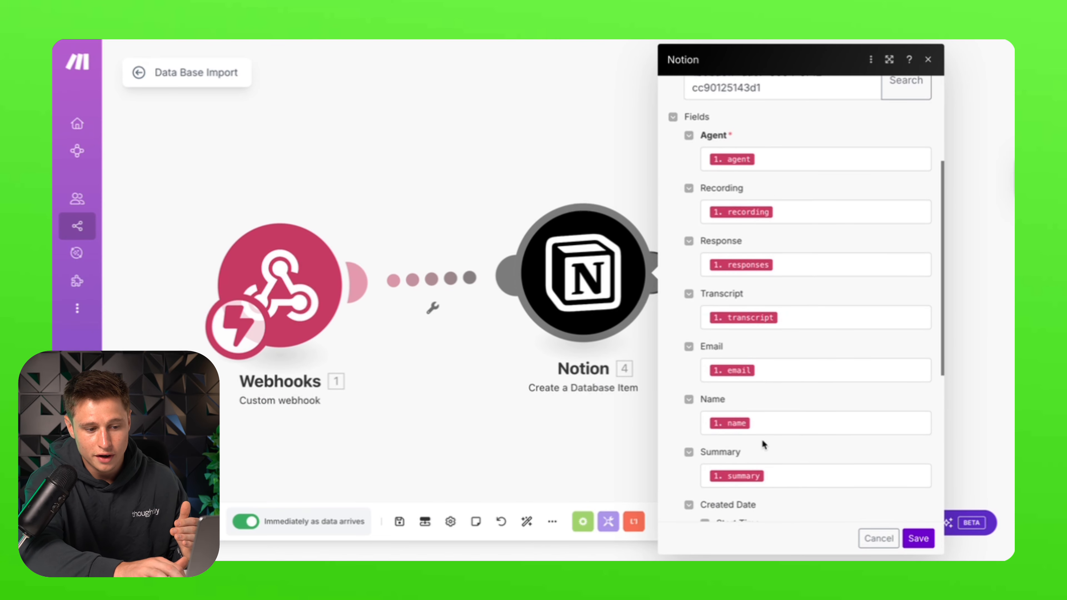
scroll(762, 443, "down", 5)
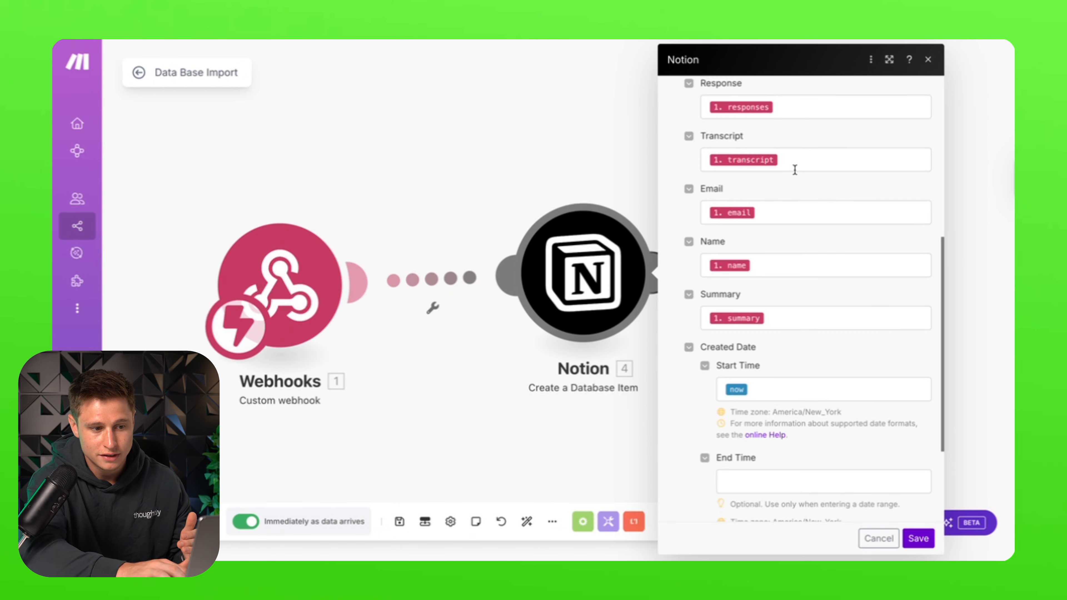
scroll(785, 252, "up", 5)
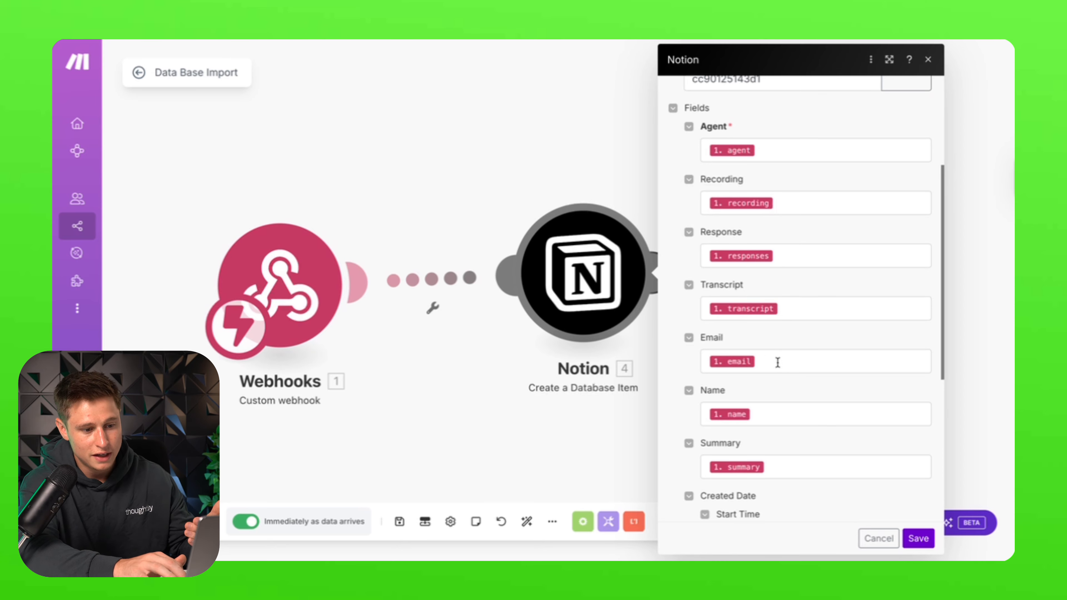
scroll(783, 420, "down", 3)
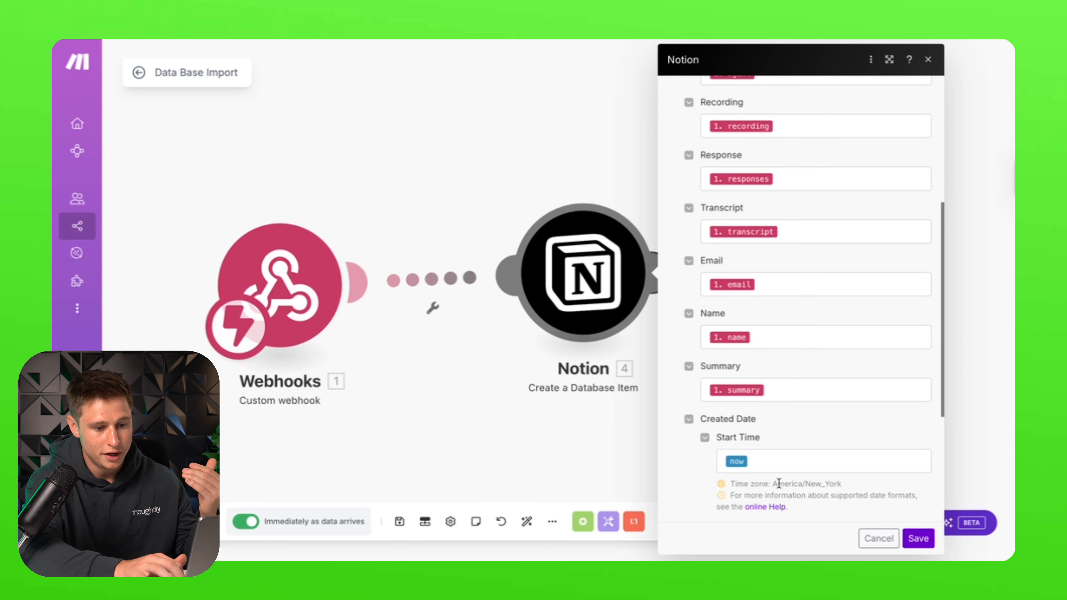
scroll(773, 471, "down", 8)
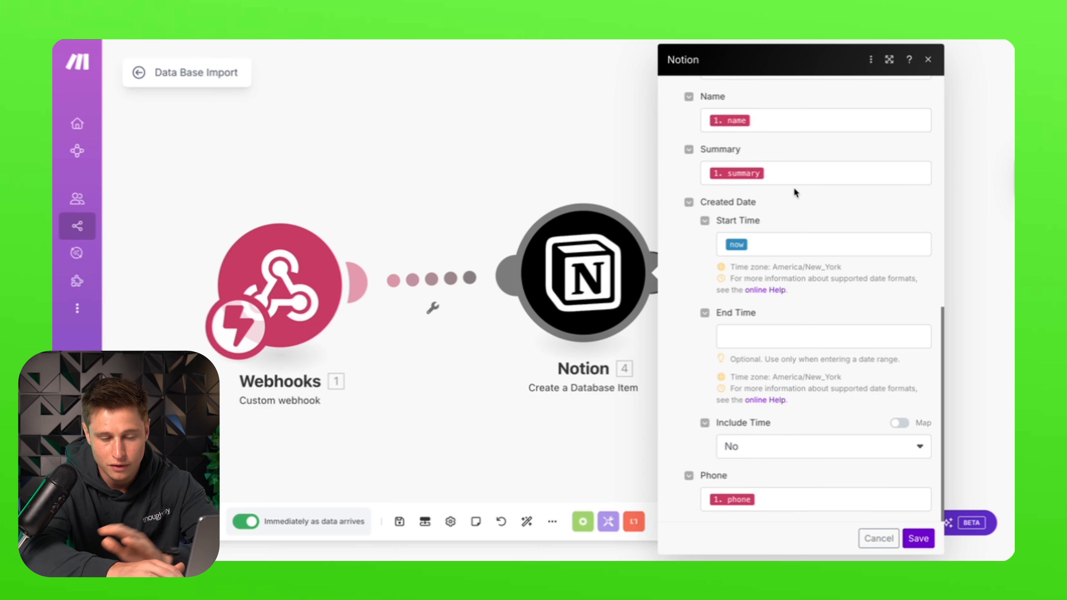
scroll(818, 121, "up", 15)
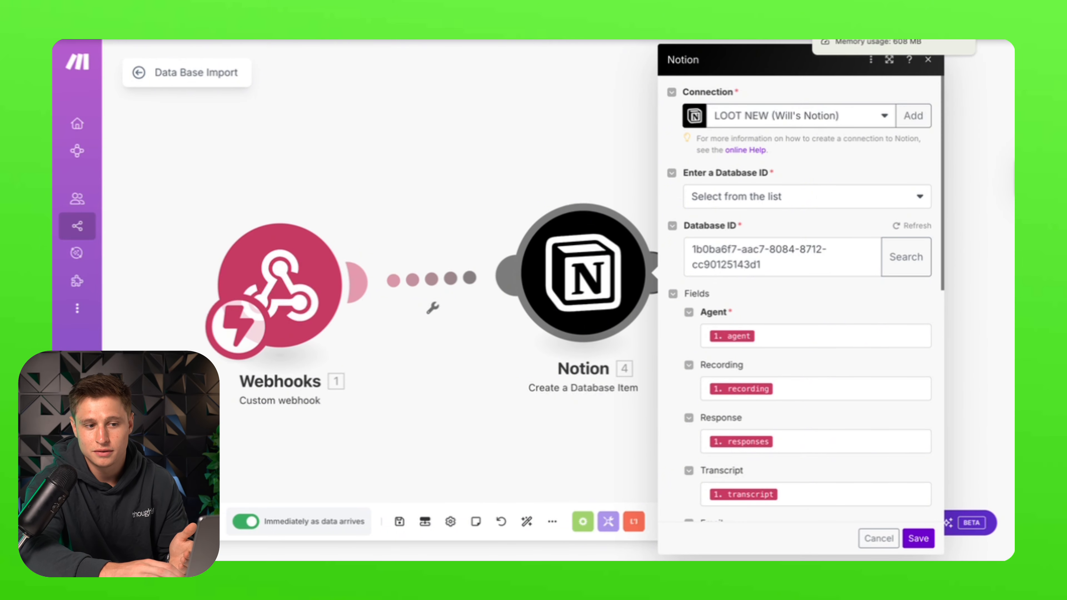
left_click(849, 40)
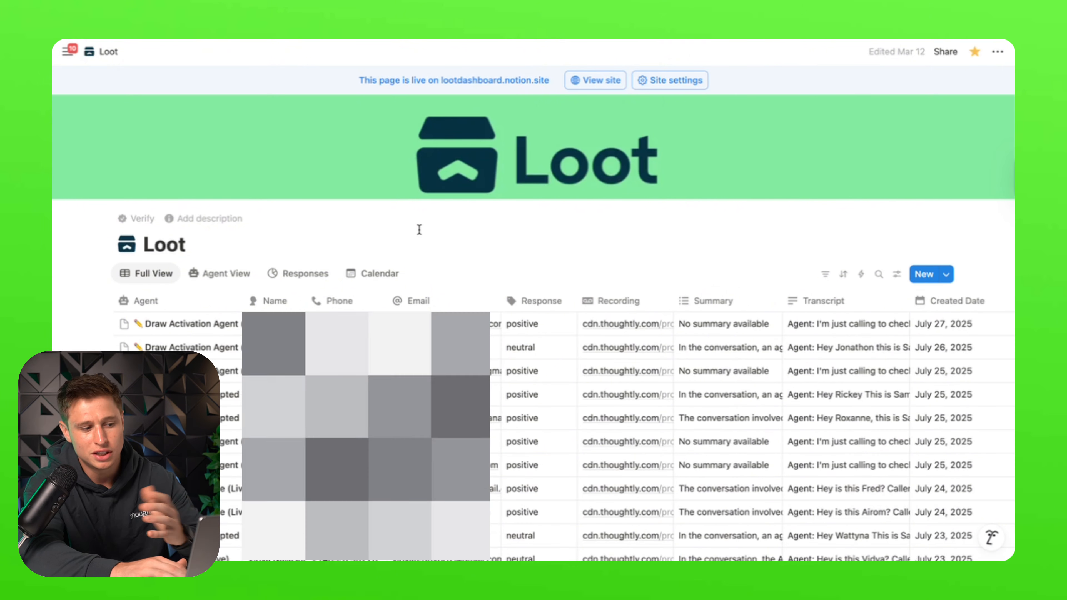
- Show calls per agent, the response breakdown, and the list of voice mail calls
left_click(221, 274)
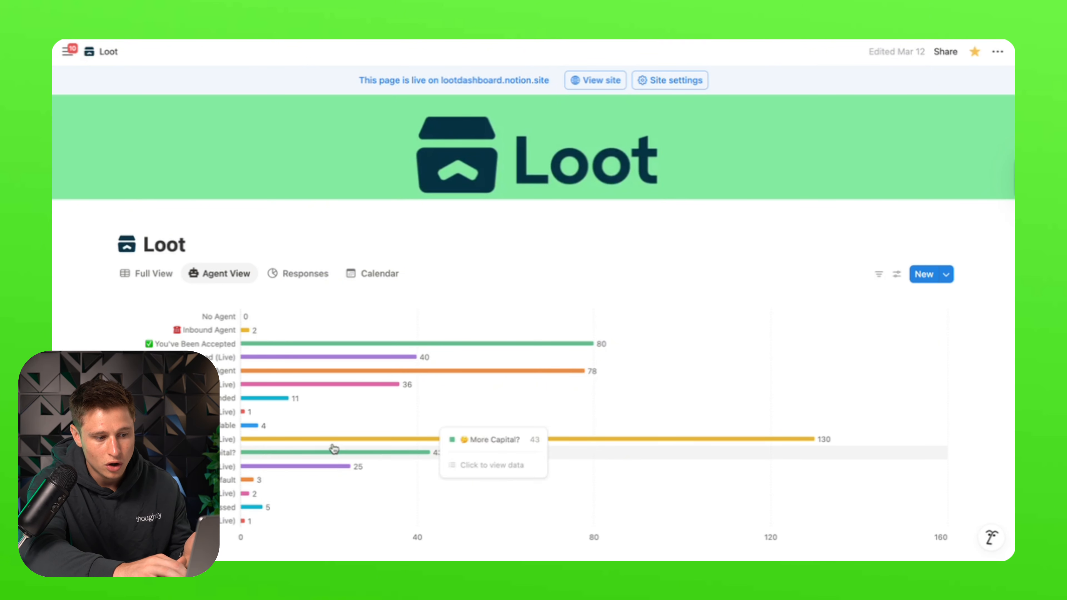
left_click(298, 278)
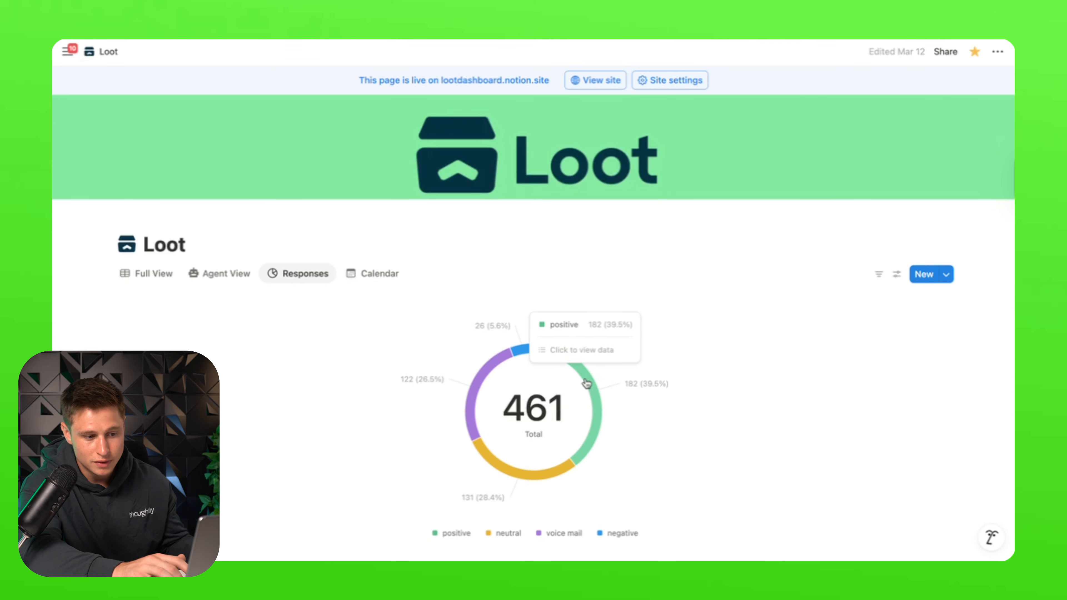
left_click(473, 398)
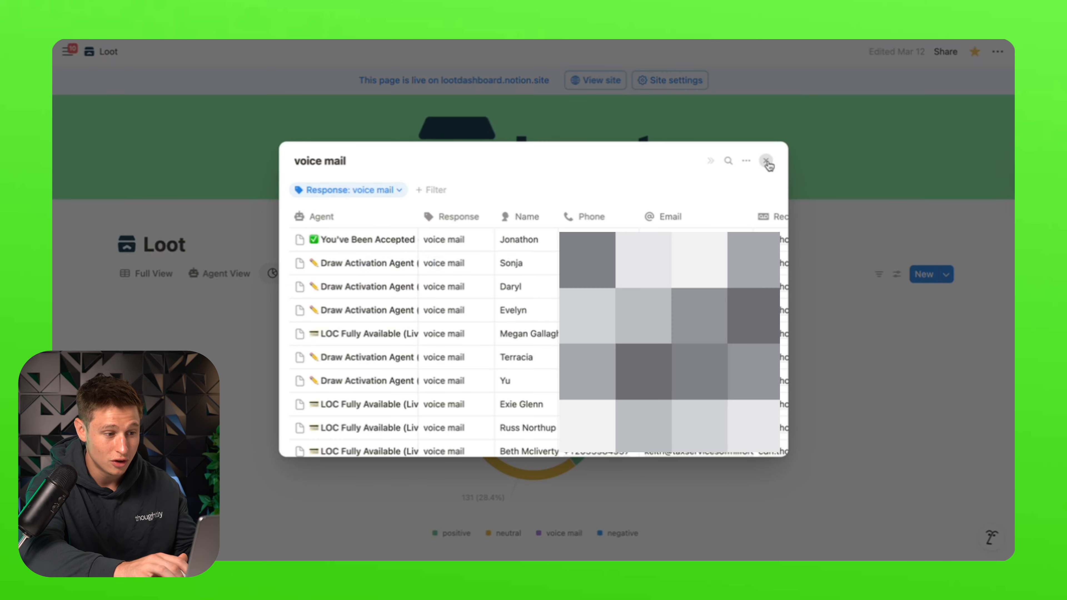
left_click(766, 160)
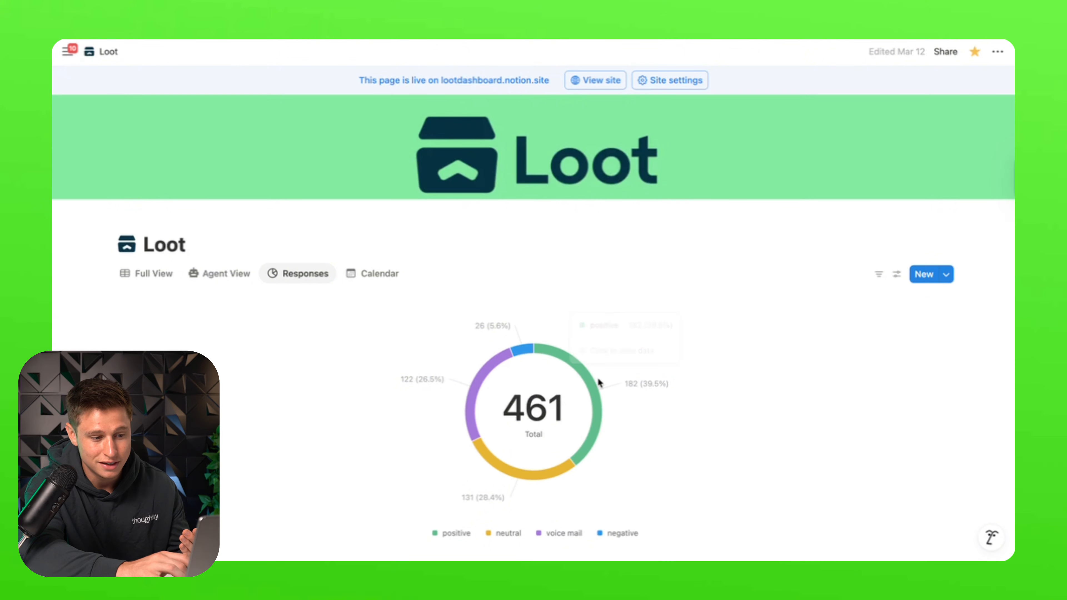
- Browse the calendar of call entries, then return to the Responses donut chart of 461 calls
left_click(379, 273)
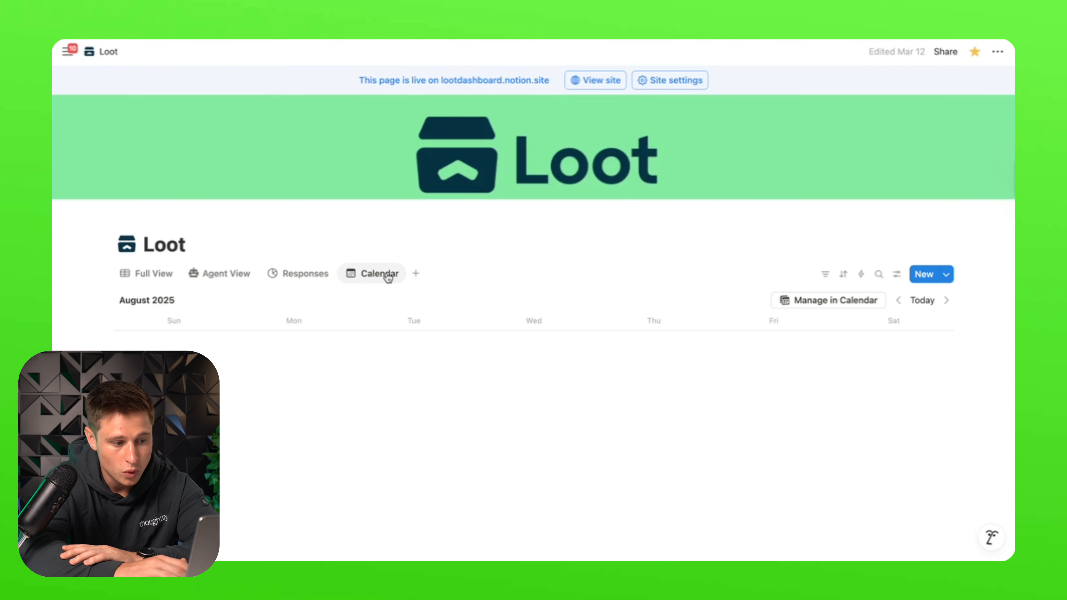
scroll(608, 393, "down", 3)
scroll(607, 391, "down", 2)
scroll(608, 391, "up", 5)
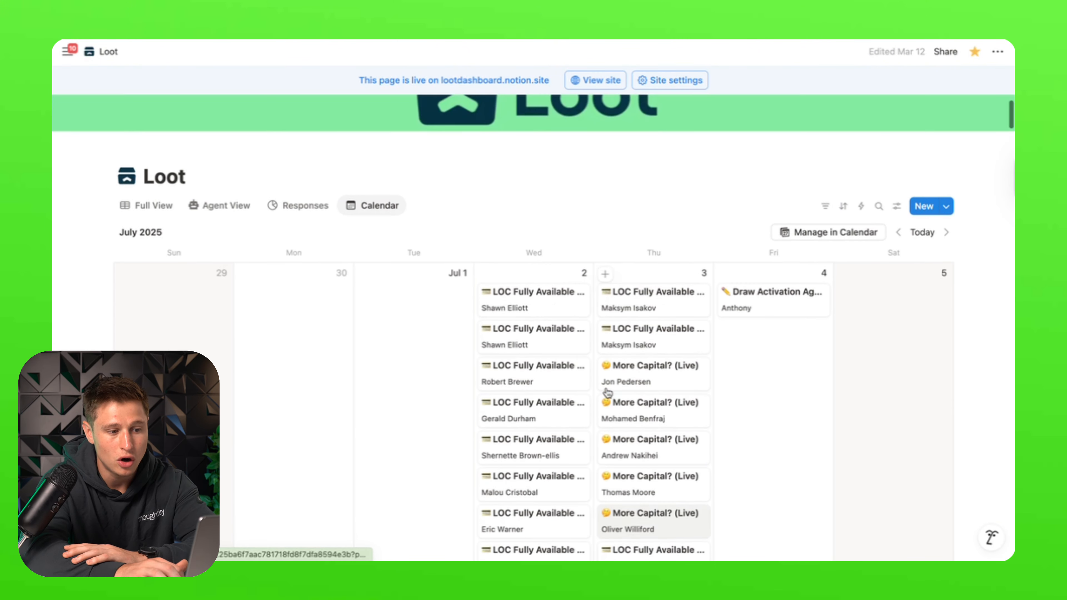
left_click(296, 218)
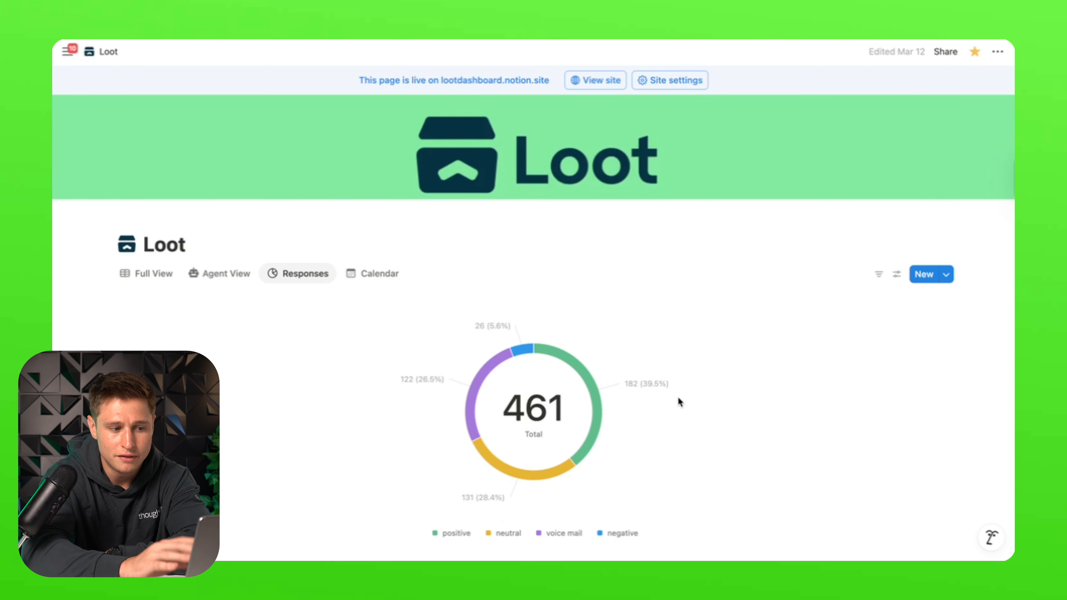
mouse_move(584, 367)
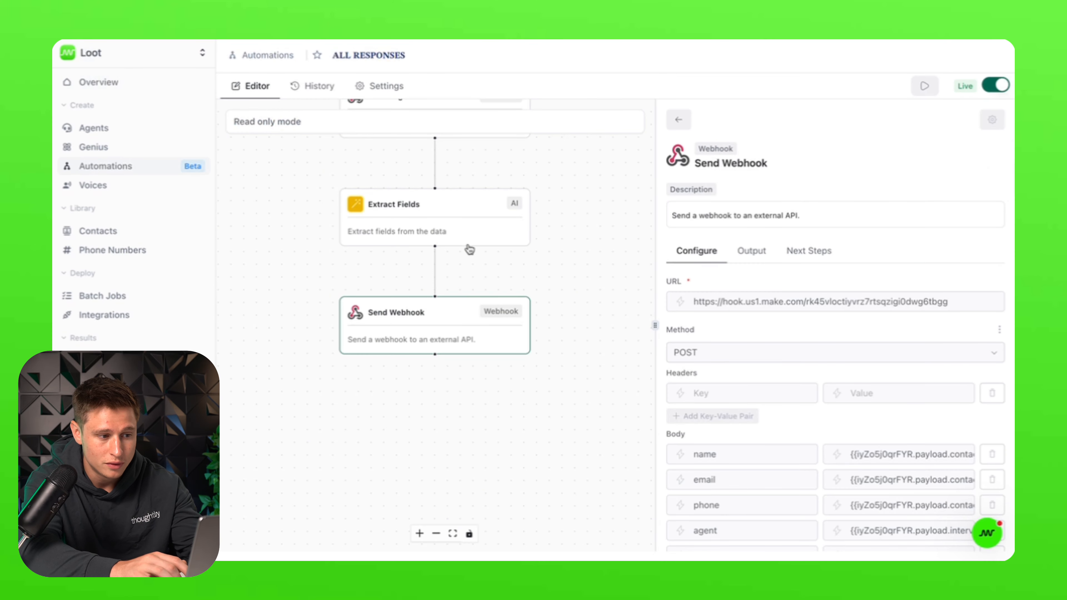
- Show the Send Webhook step's Make hook URL and its name, email, phone and agent POST fields
left_click(500, 229)
left_click(471, 452)
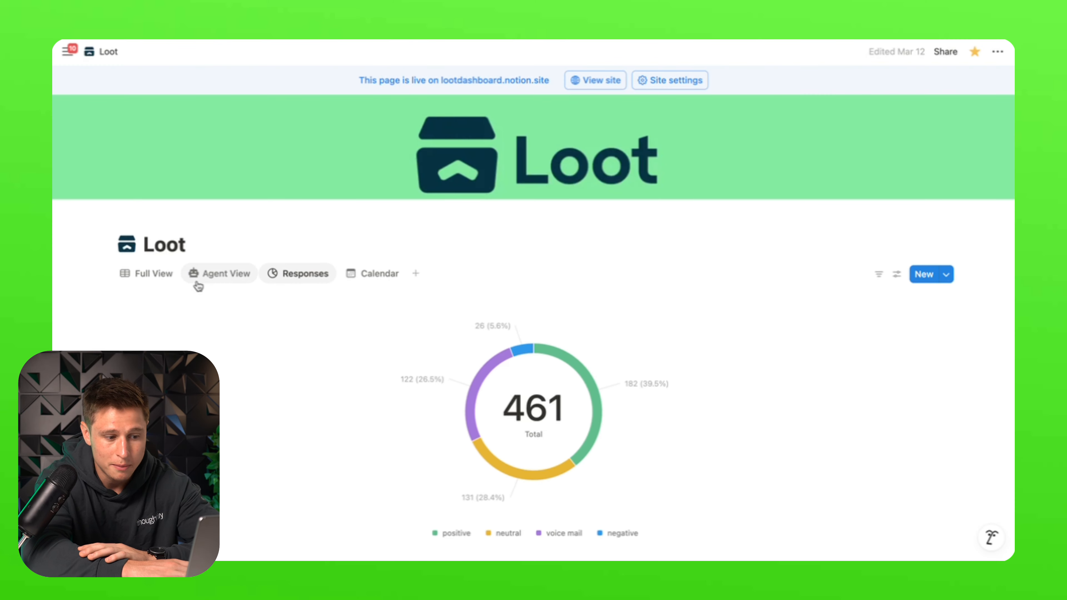
- Show the Notion dashboard's per-agent call chart in Agent View
left_click(225, 285)
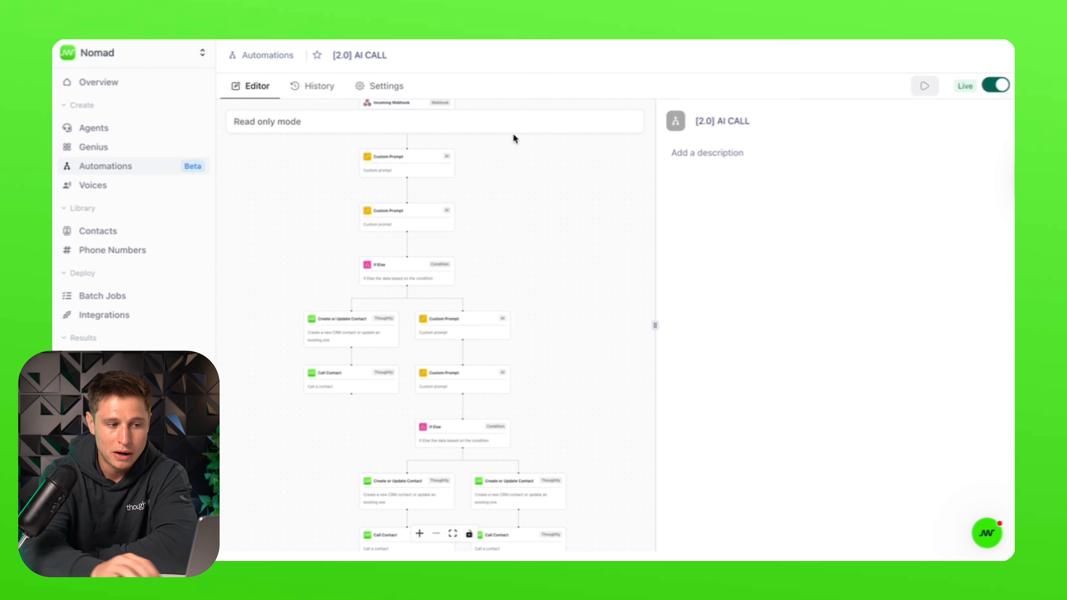
- Inspect the Incoming Webhook trigger, then open the prompt converting UTC timestamps to Denver day and time
left_click(439, 104)
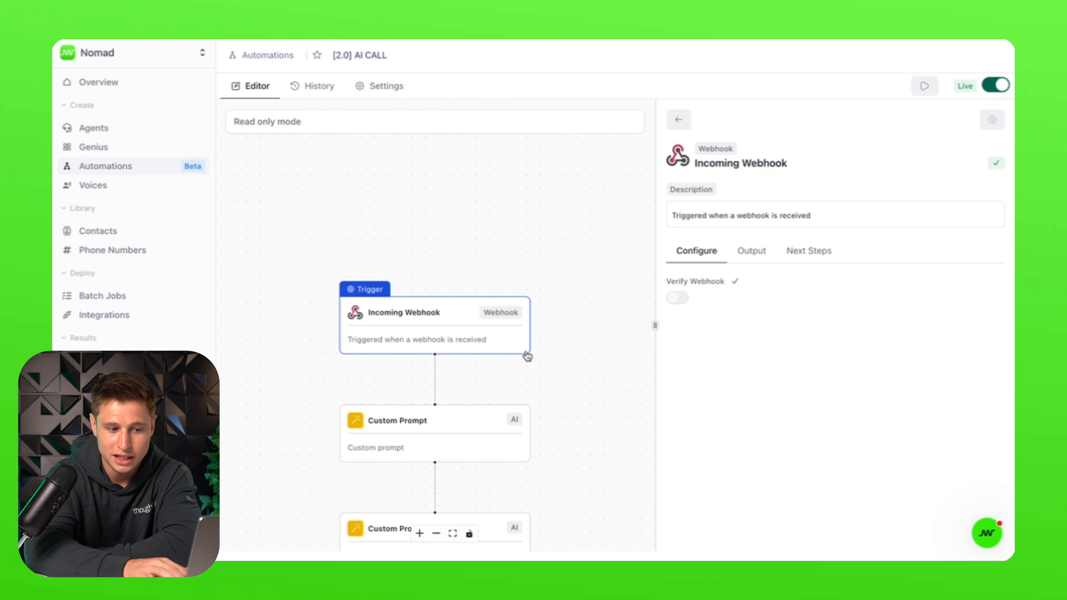
scroll(528, 356, "down", 3)
left_click(579, 454)
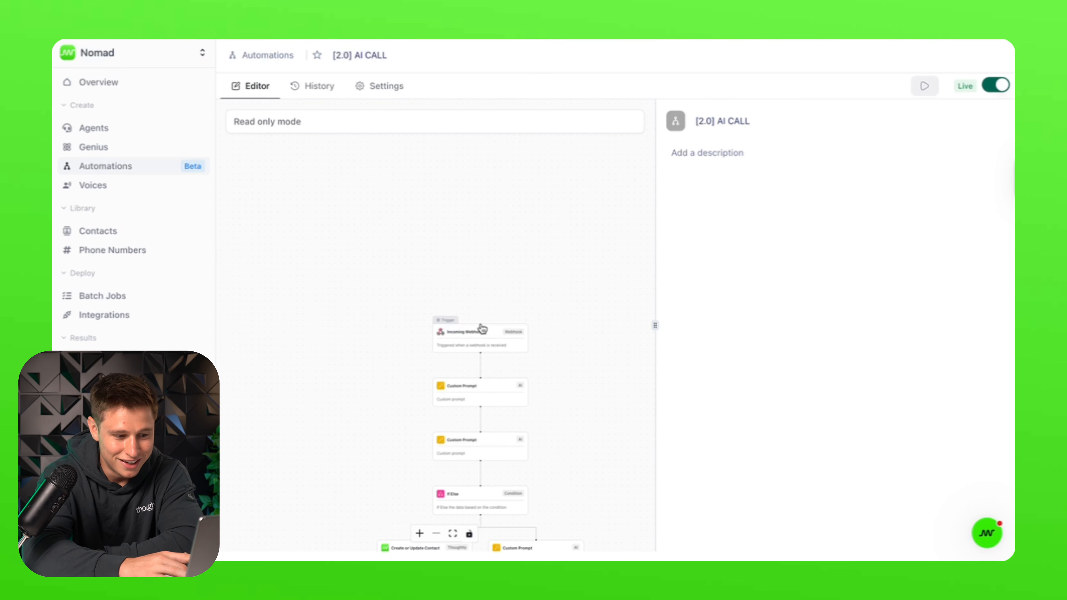
left_click(467, 388)
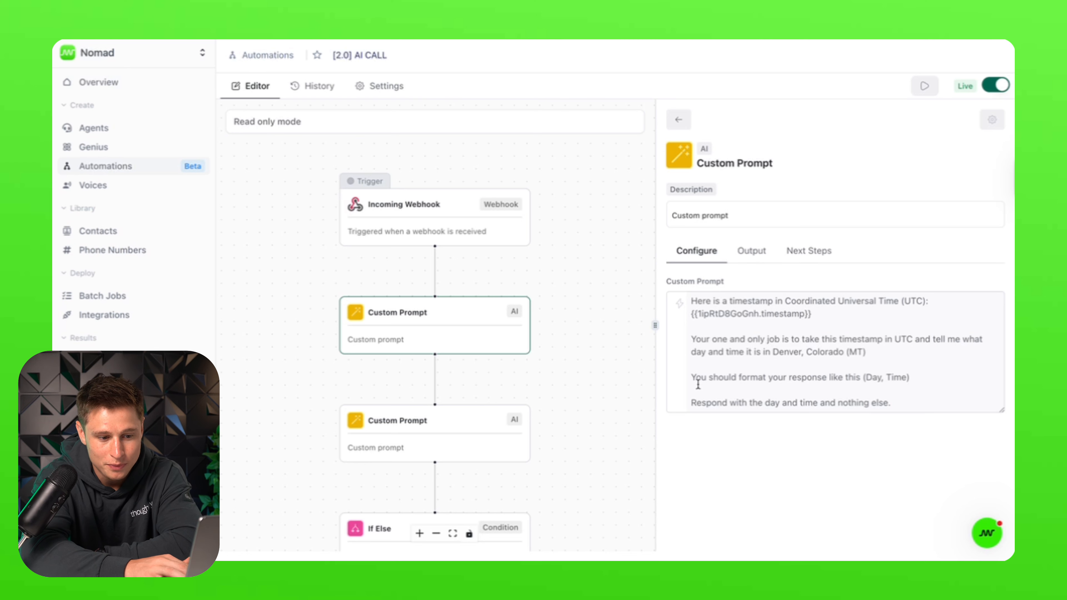
- Check the first prompt's next step and output, then review the weekend check and its 'yes' routing
left_click(813, 254)
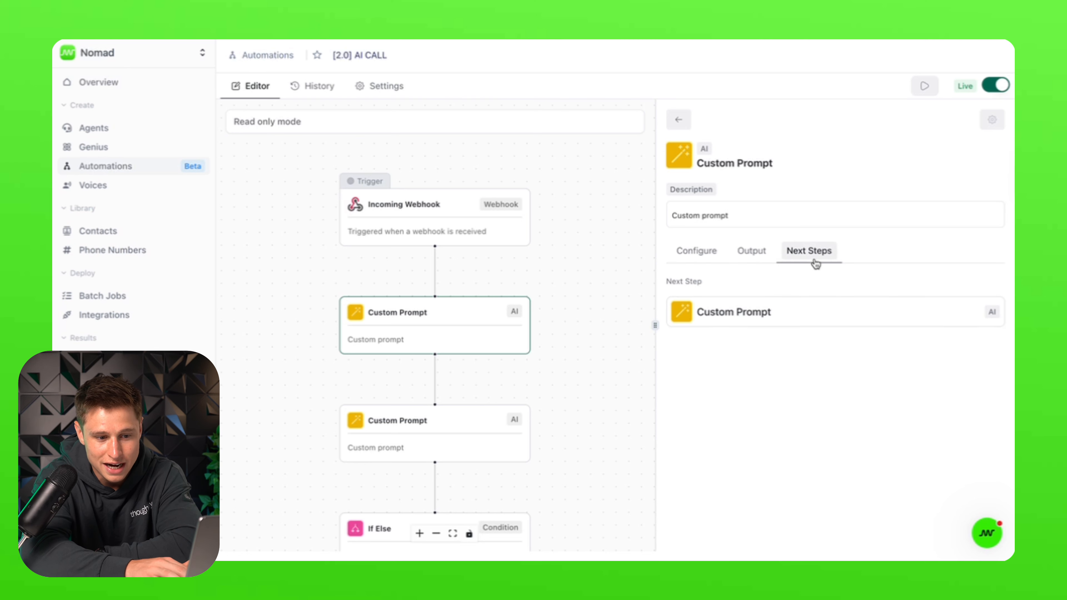
left_click(758, 260)
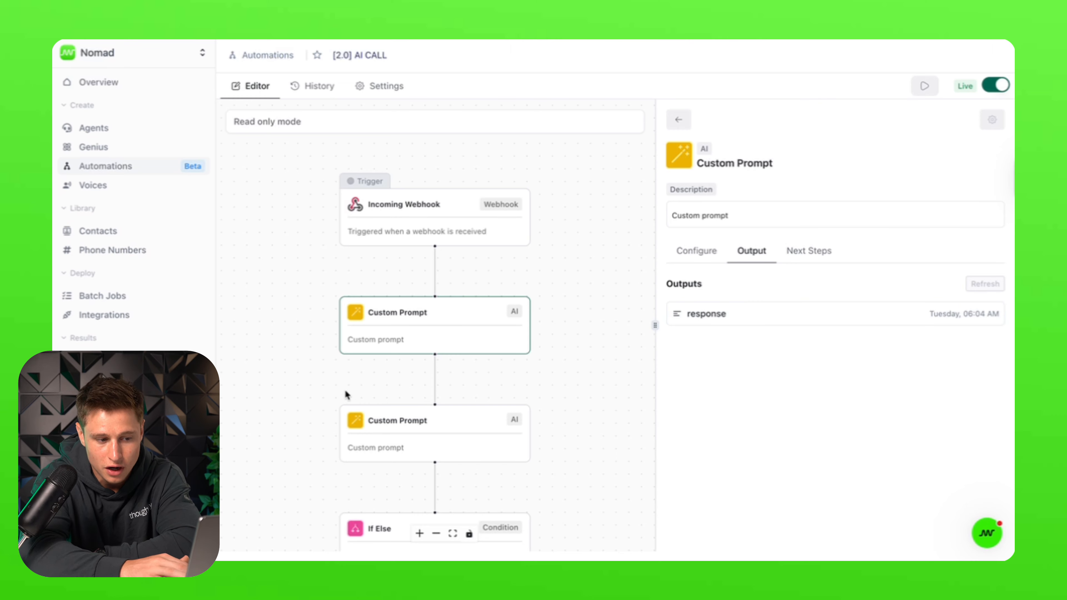
left_click(437, 450)
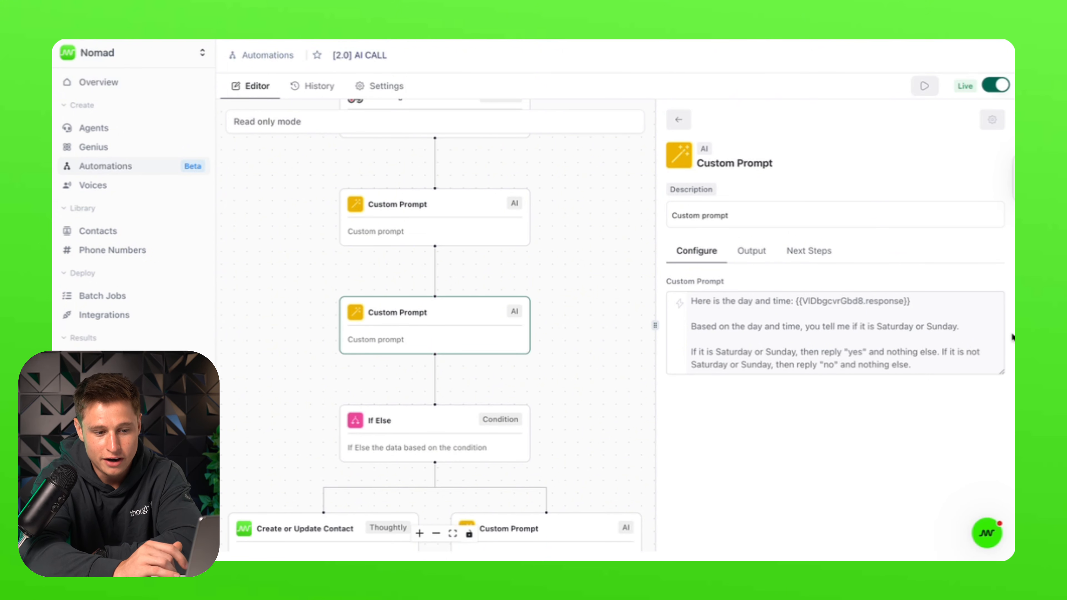
mouse_move(886, 559)
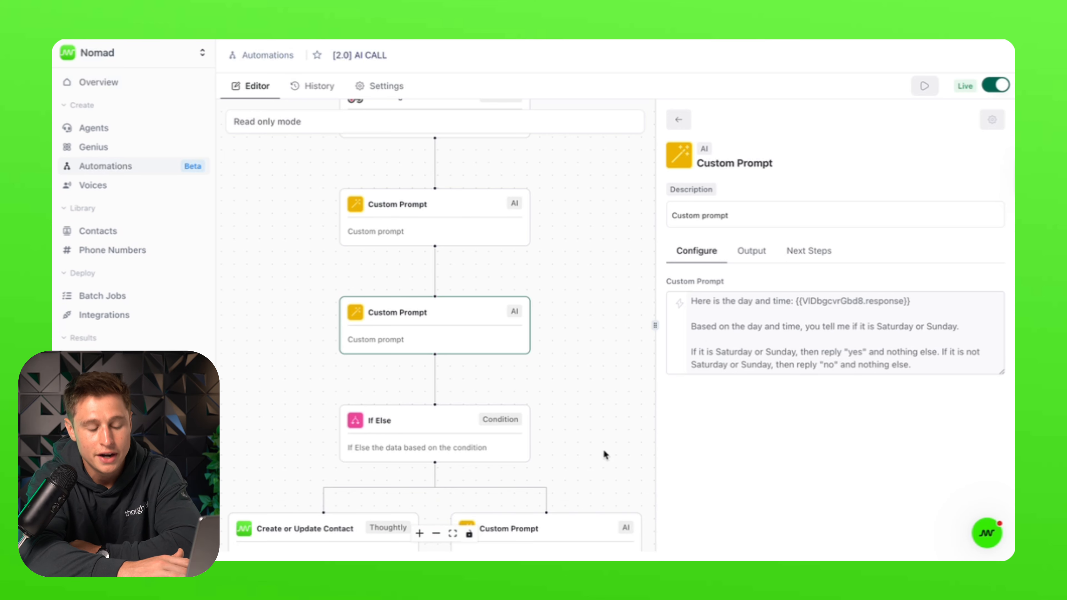
left_click(401, 436)
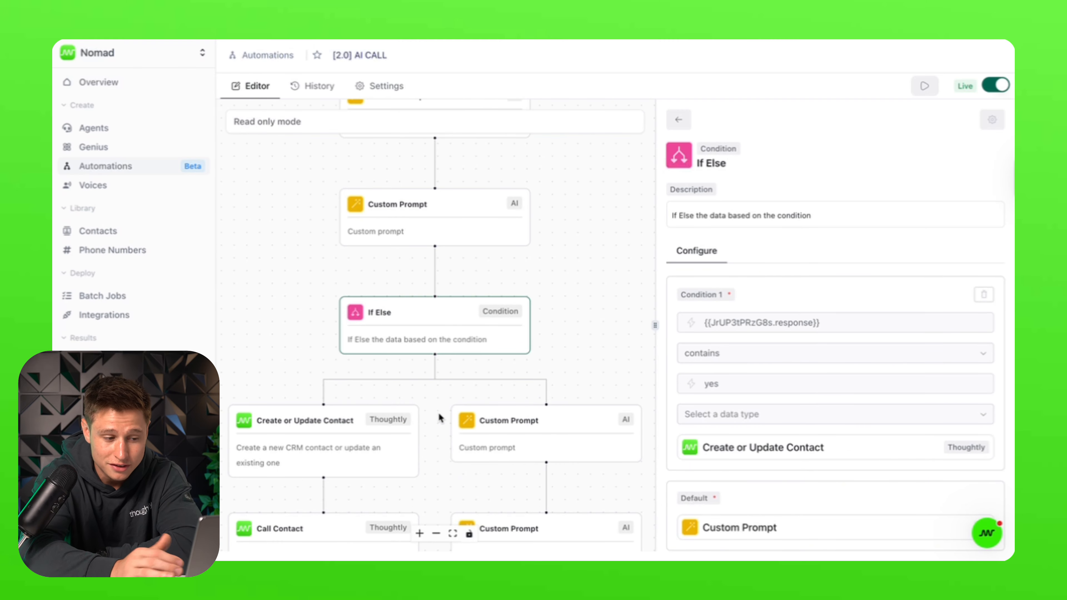
- Inspect the contact and call steps, then open the right branch's UTC-to-Mountain-Time prompt
left_click(336, 437)
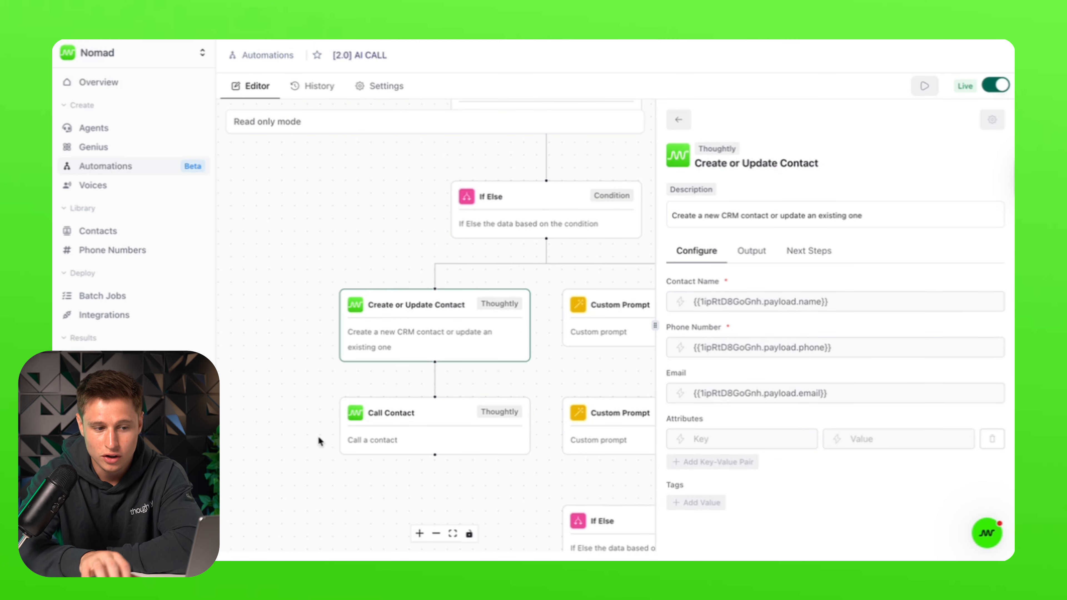
left_click(414, 413)
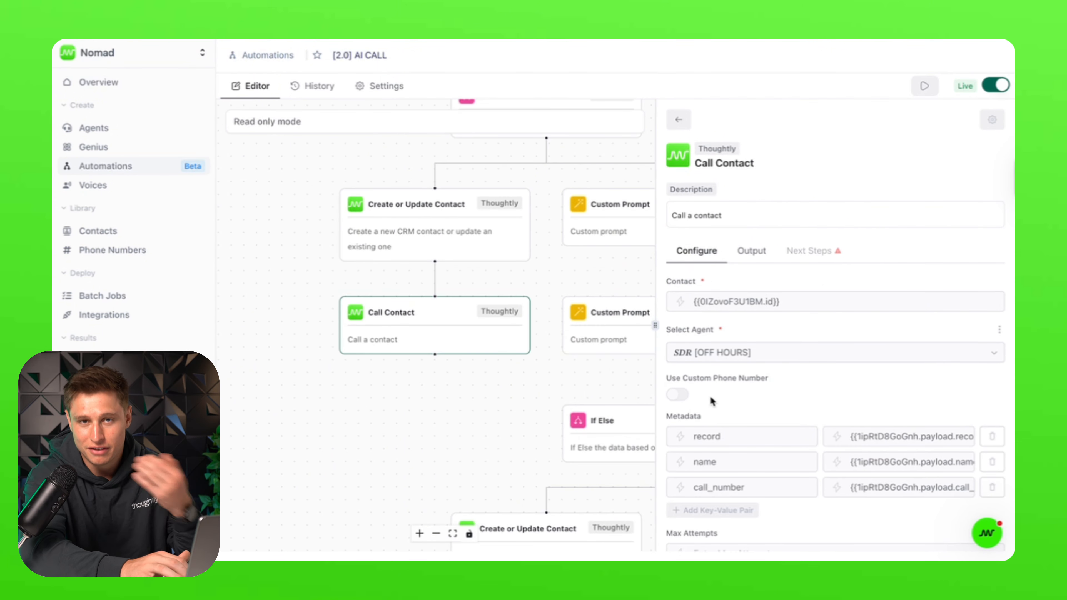
left_click(594, 227)
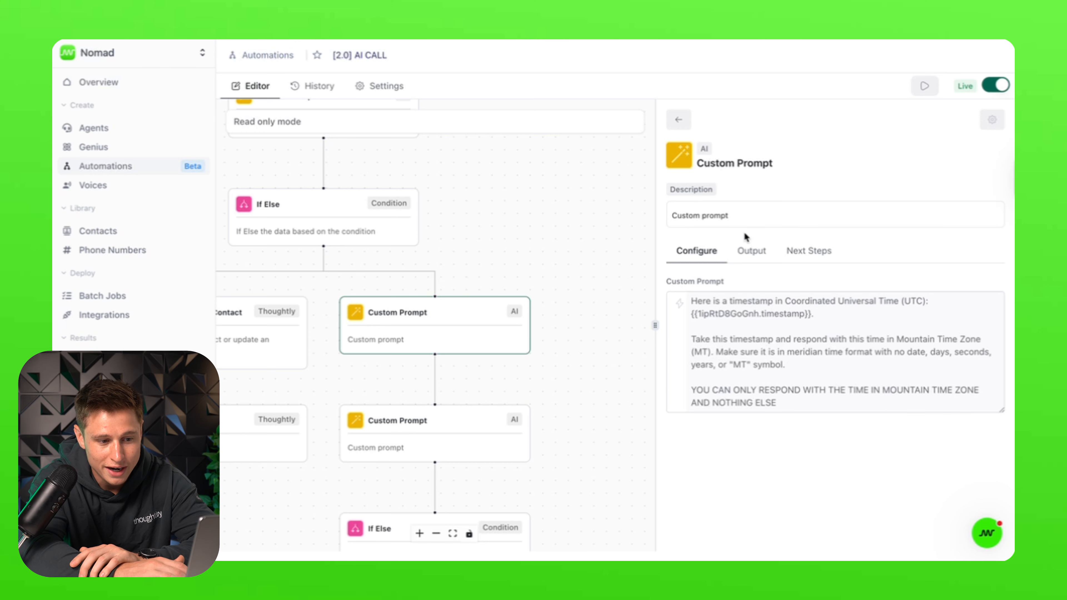
- Review the prompt's output, the 9 am–5 pm check prompt, and its business-hours If Else condition
left_click(752, 251)
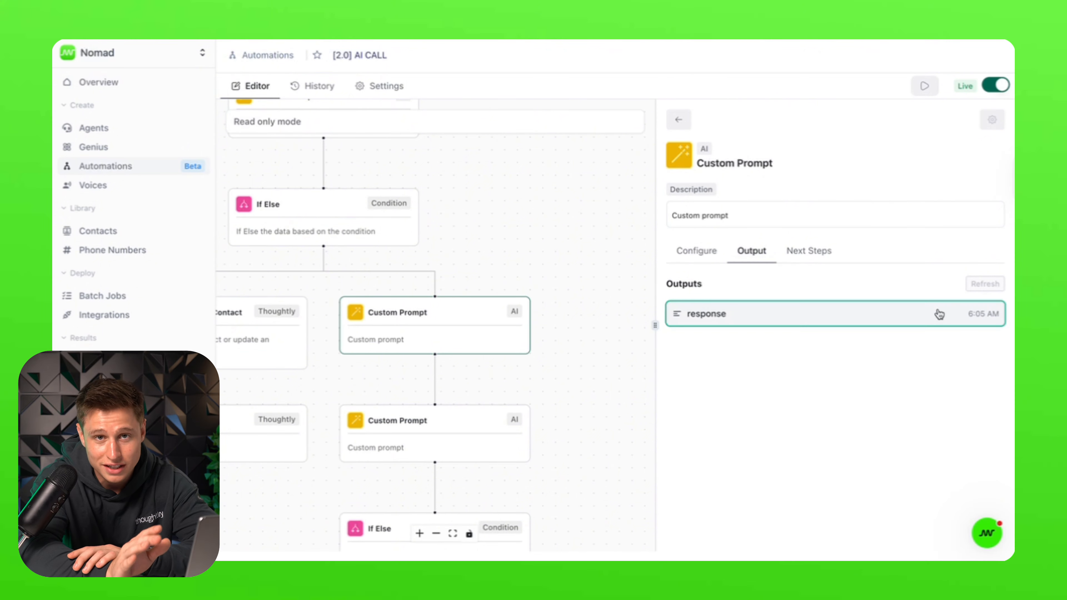
left_click(392, 441)
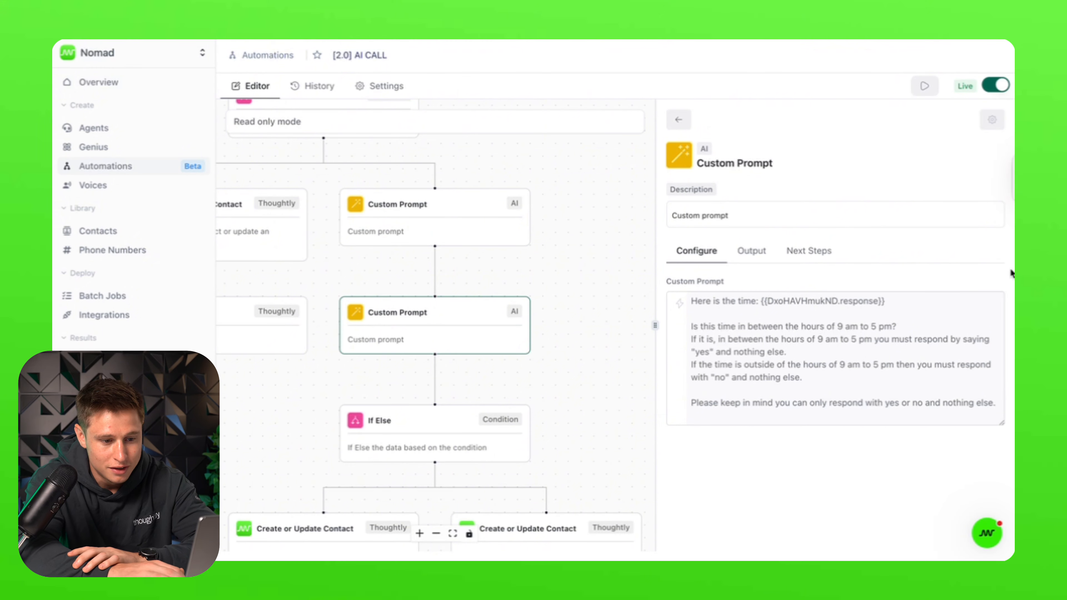
left_click(410, 431)
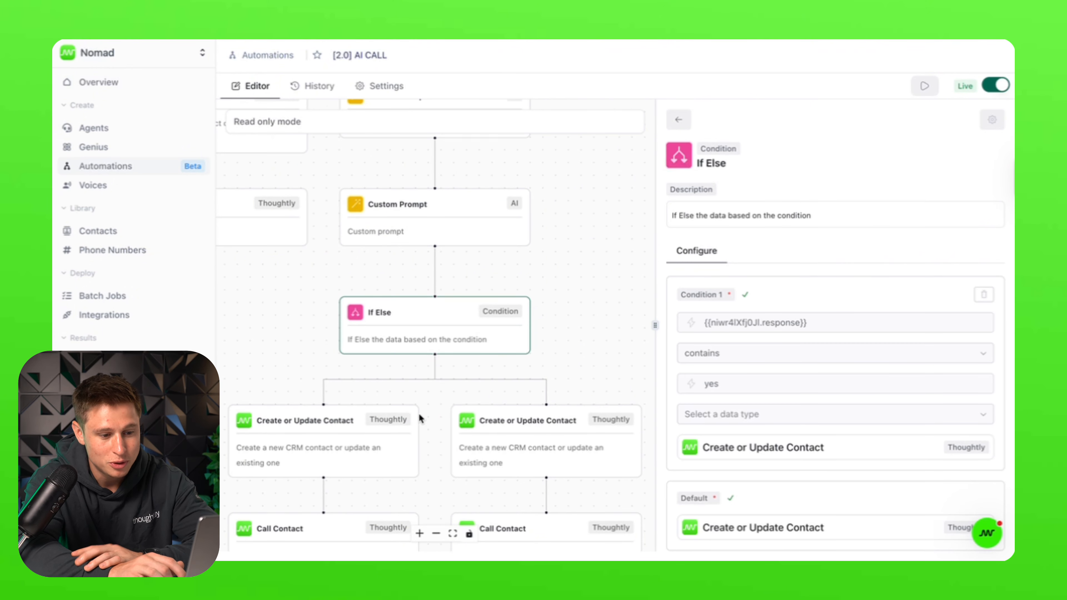
- Inspect the first branch's contact step and which agent places its call
left_click(307, 438)
left_click(455, 429)
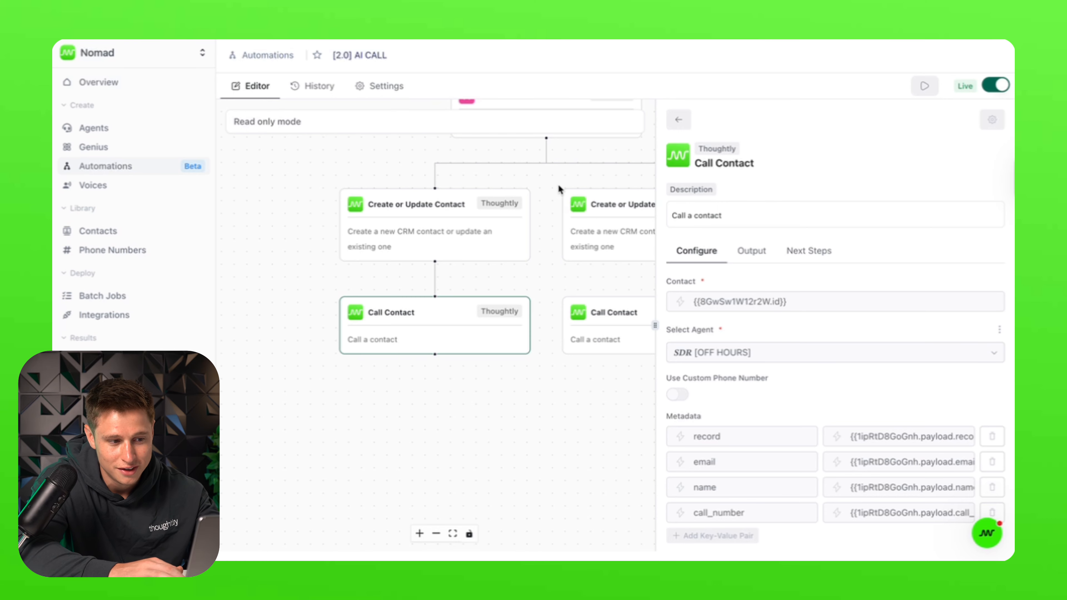
left_click(608, 168)
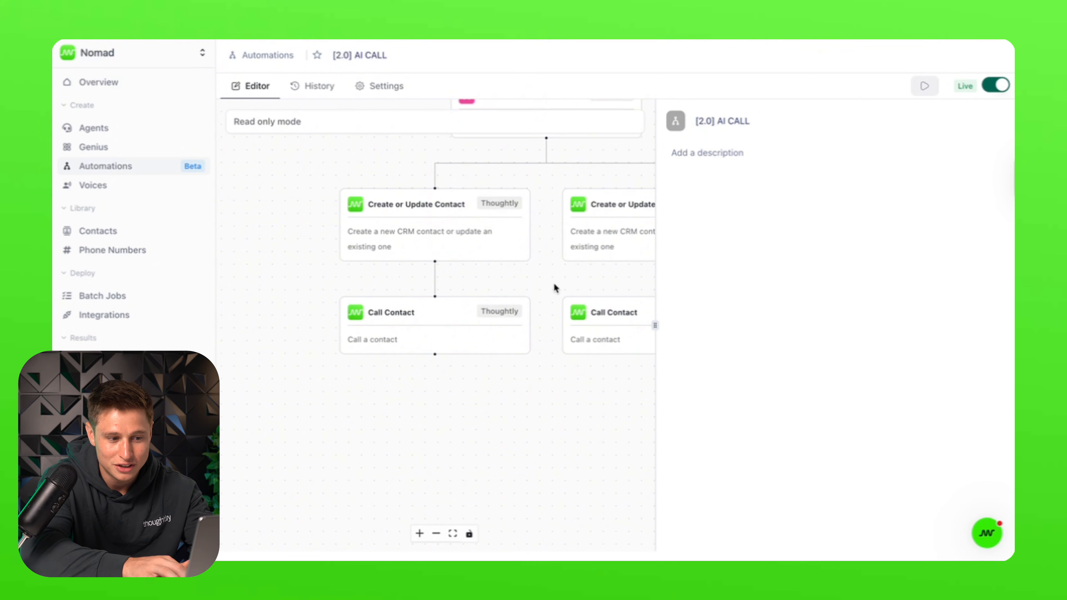
scroll(552, 285, "down", 5)
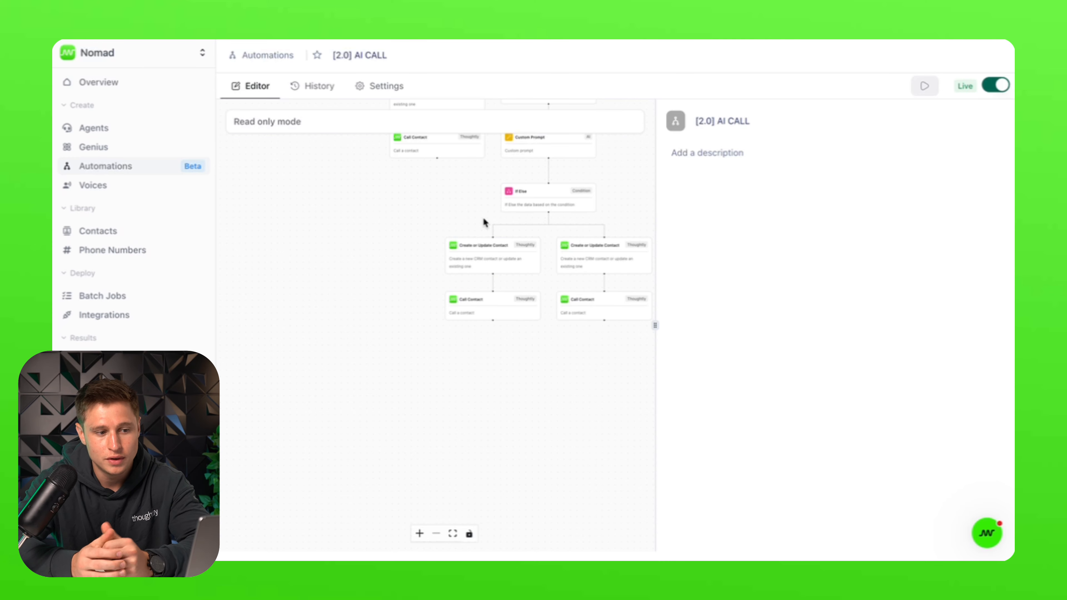
- Revisit the business-hours and weekend If Else conditions and their check prompts up the flow
left_click(583, 208)
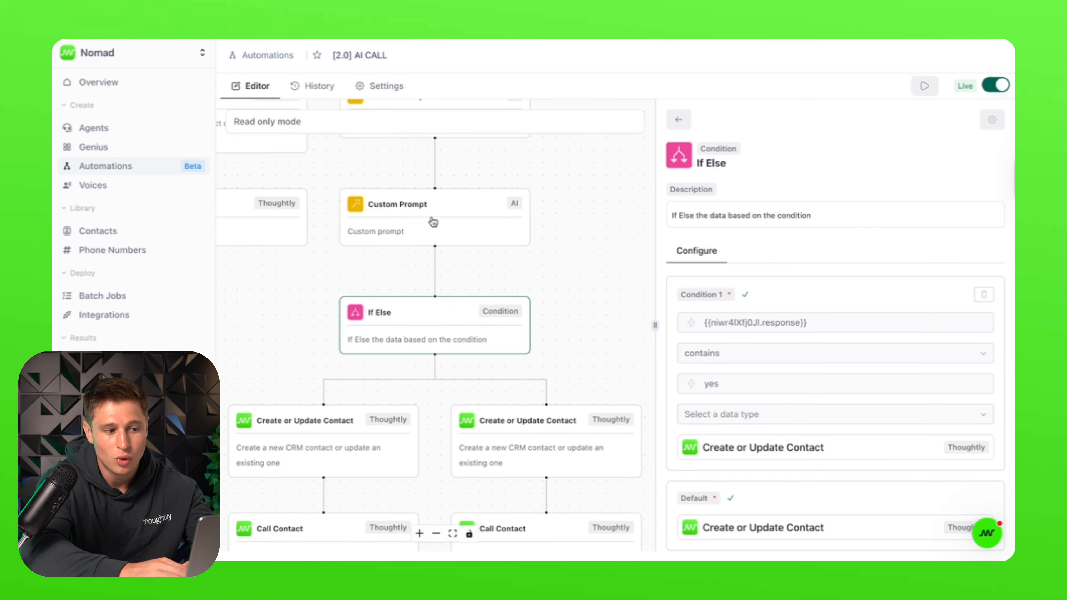
left_click(434, 222)
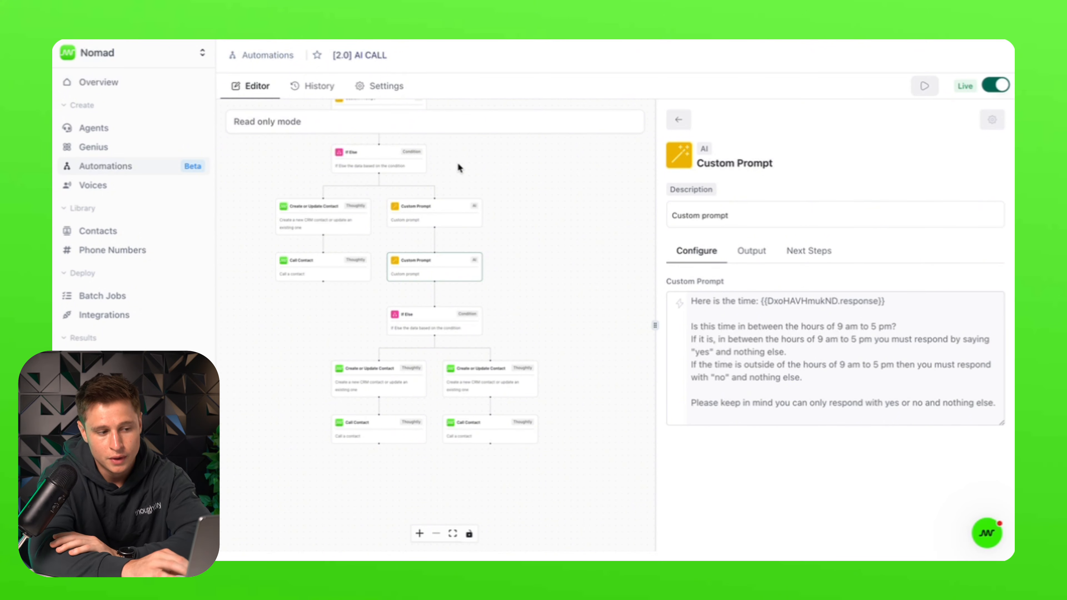
left_click(366, 155)
left_click(431, 229)
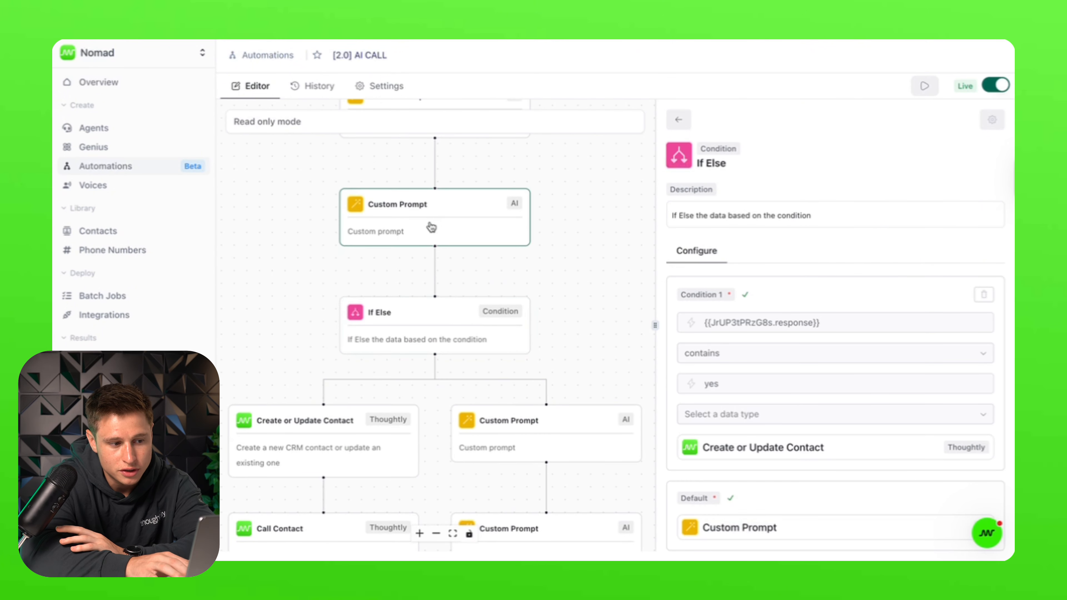